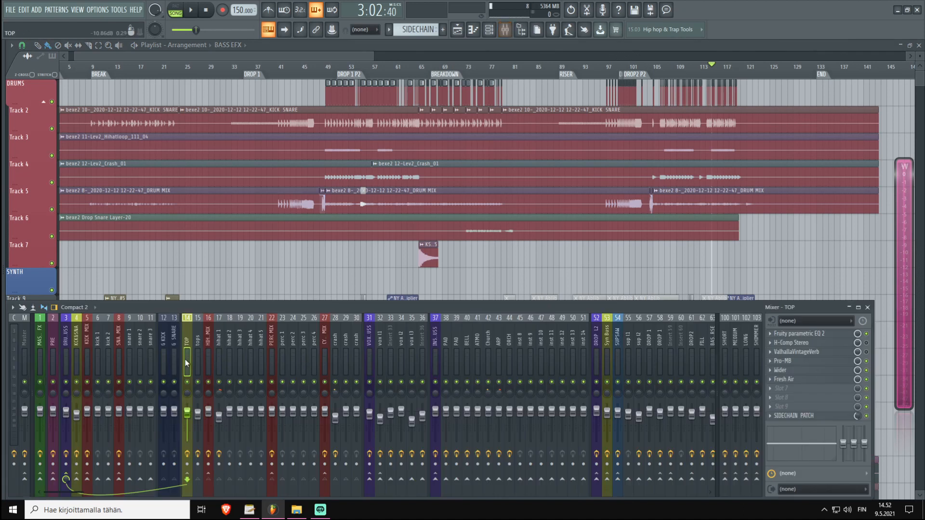
- Solo the DRUM BUSS mixer track and play the arrangement from just before the BREAK marker
left_click(68, 359)
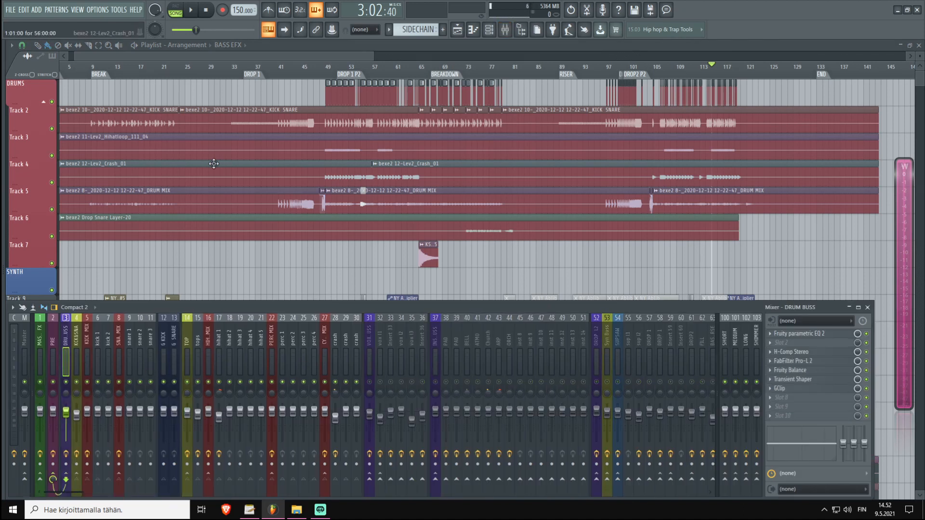
key("F9")
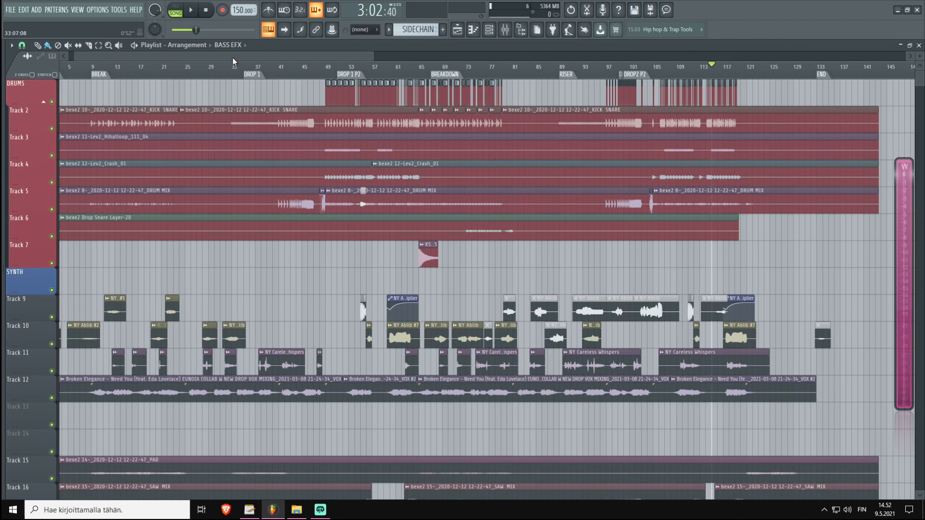
scroll(120, 64, "up", 3)
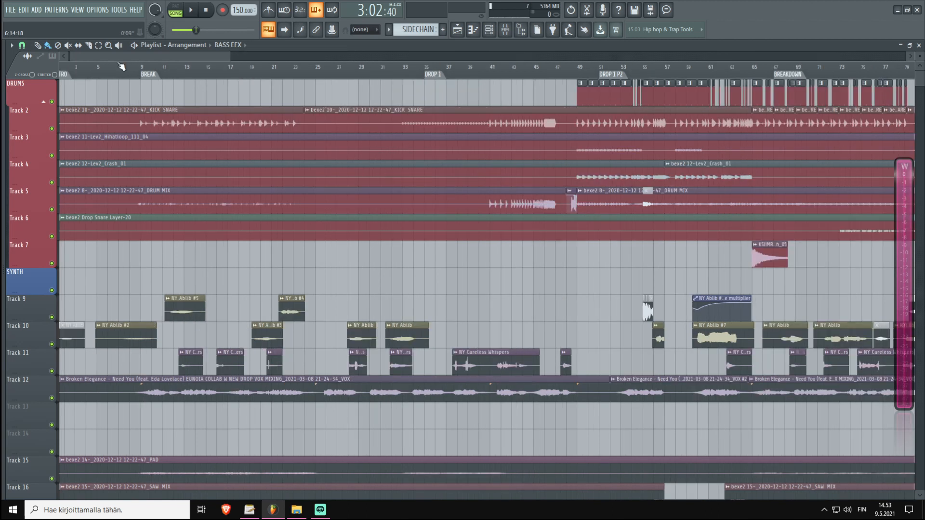
scroll(121, 66, "down", 2)
scroll(126, 63, "up", 1)
left_click(131, 70)
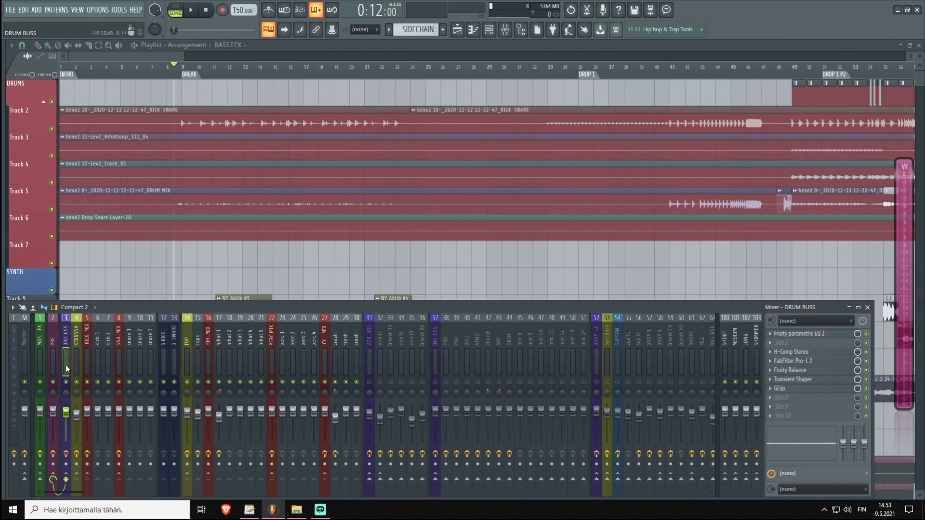
key("space")
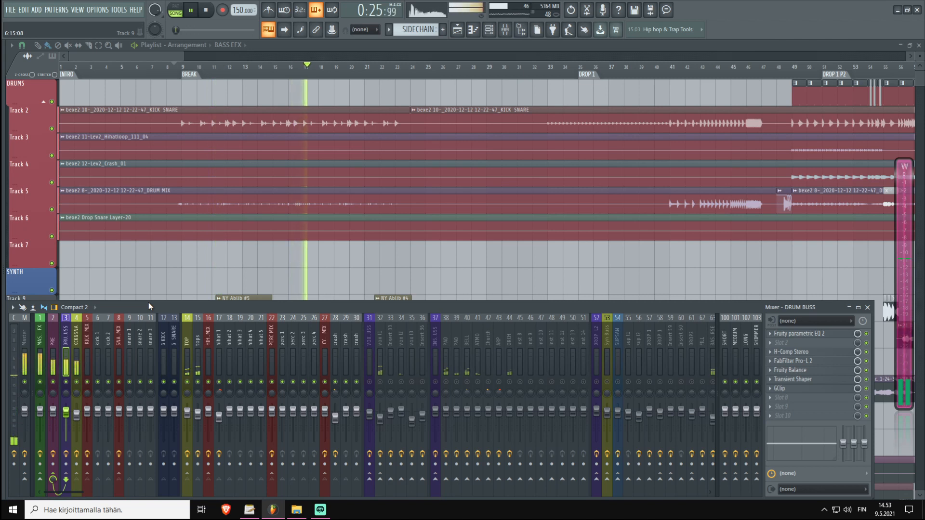
- Audition the TOP mixer track in isolation during playback and return to the DRUM BUSS track
left_click(188, 369)
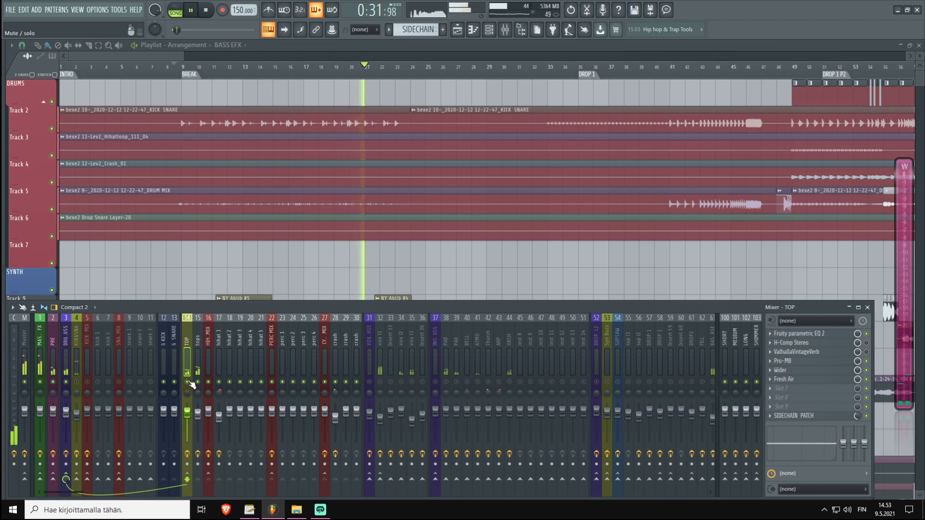
left_click(68, 360)
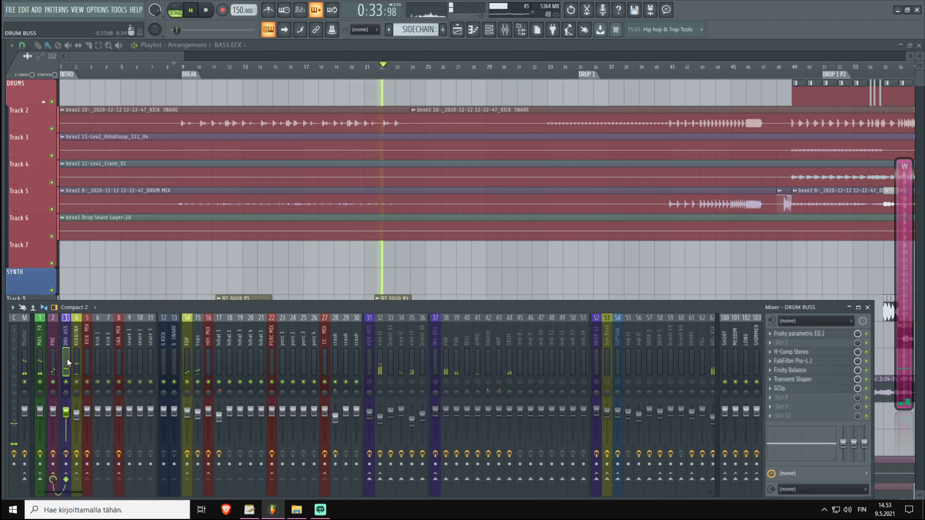
key("space")
- Play the drum build-up from about bar 38 into the drop starting at bar 49
scroll(350, 91, "down", 2)
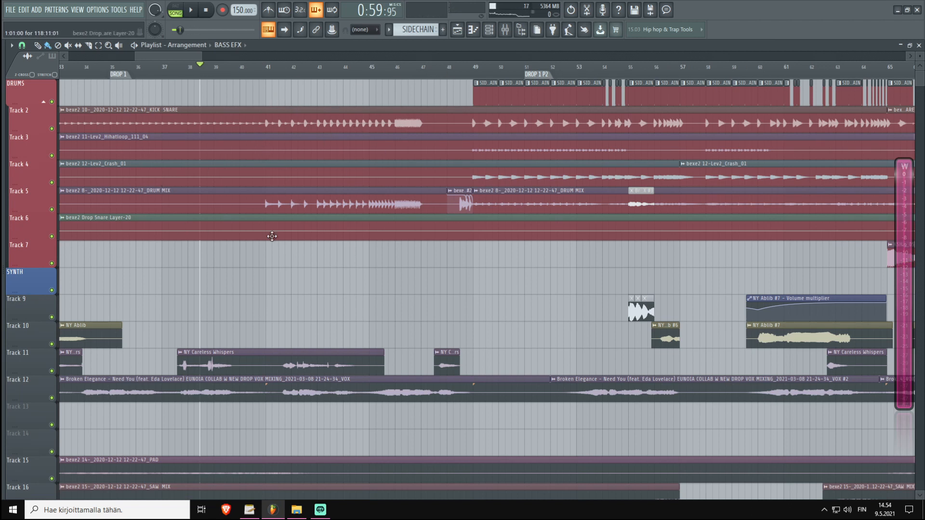
scroll(316, 69, "down", 1)
scroll(297, 72, "up", 1)
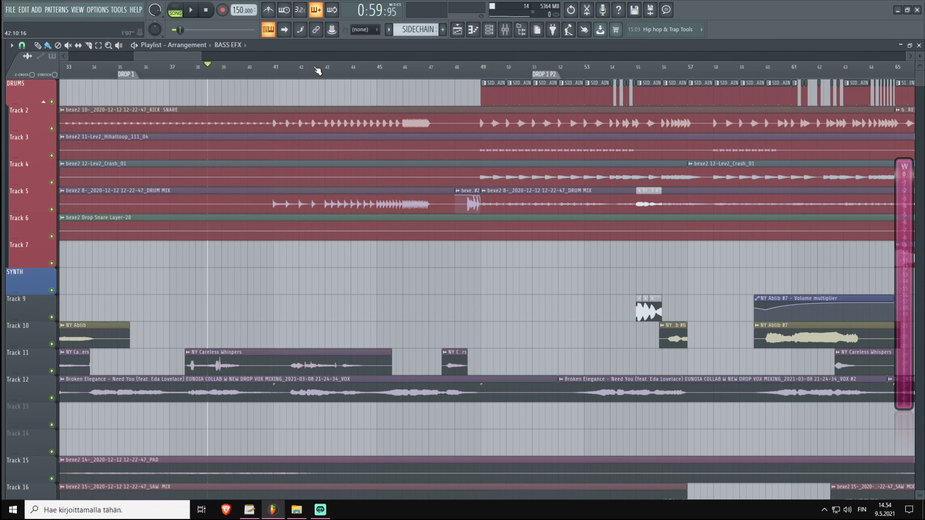
scroll(319, 71, "down", 1)
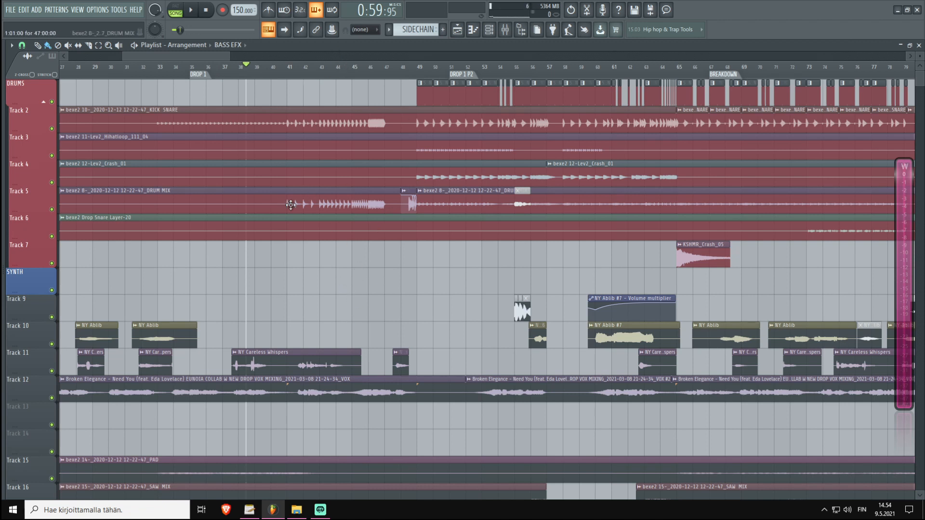
key("space")
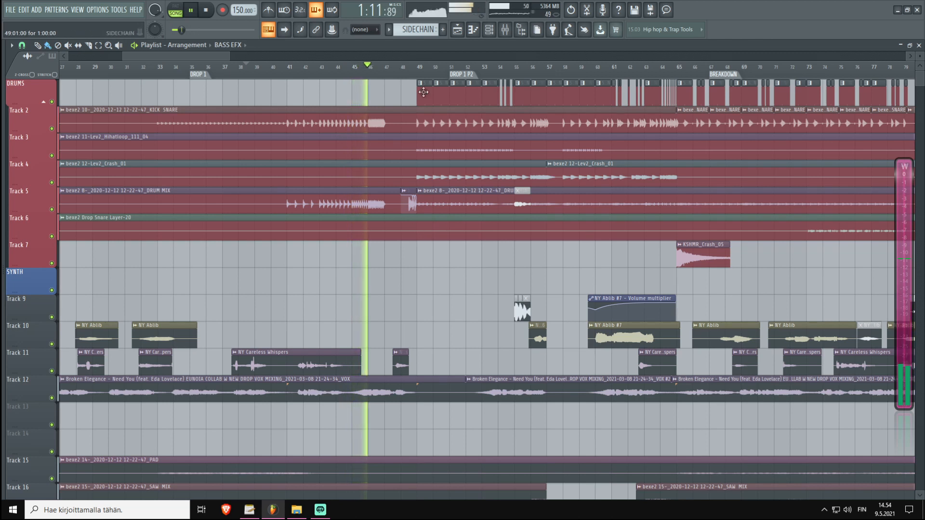
scroll(520, 310, "up", 5)
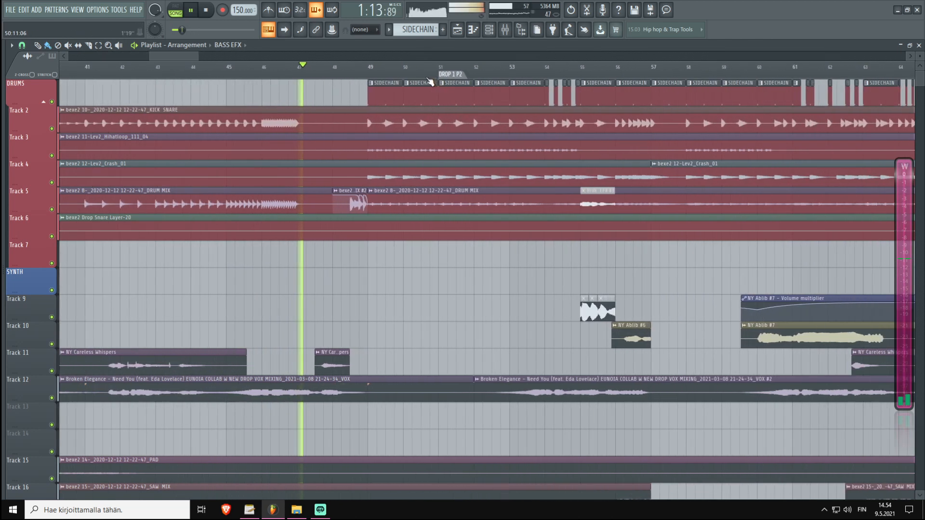
scroll(429, 81, "up", 3)
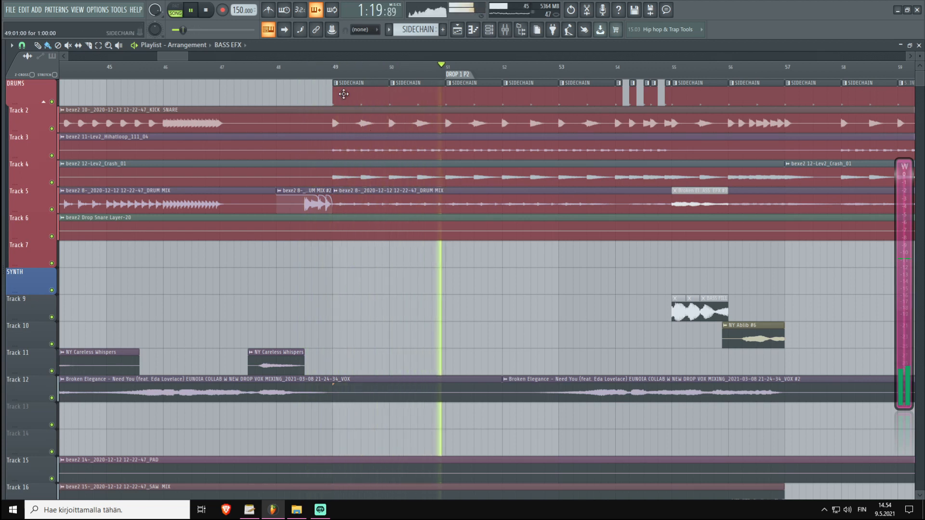
scroll(345, 83, "up", 2)
scroll(345, 82, "up", 2)
key("space")
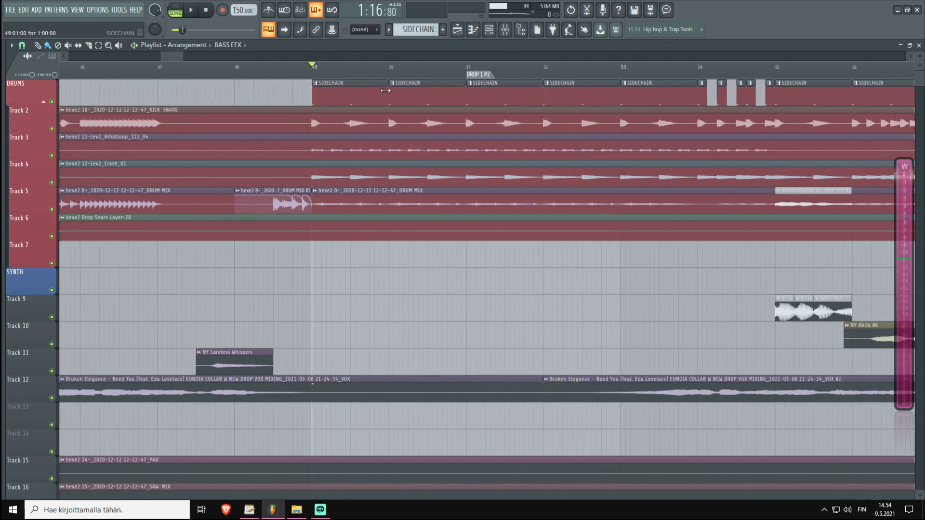
- Solo the kick and snare on playlist Track 2 and play them from bar 49
scroll(389, 75, "down", 4)
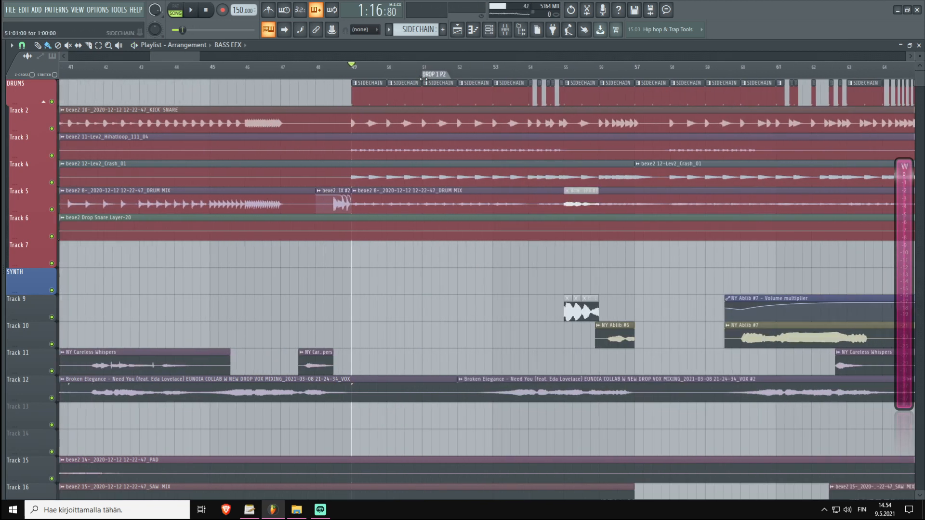
scroll(417, 77, "up", 4)
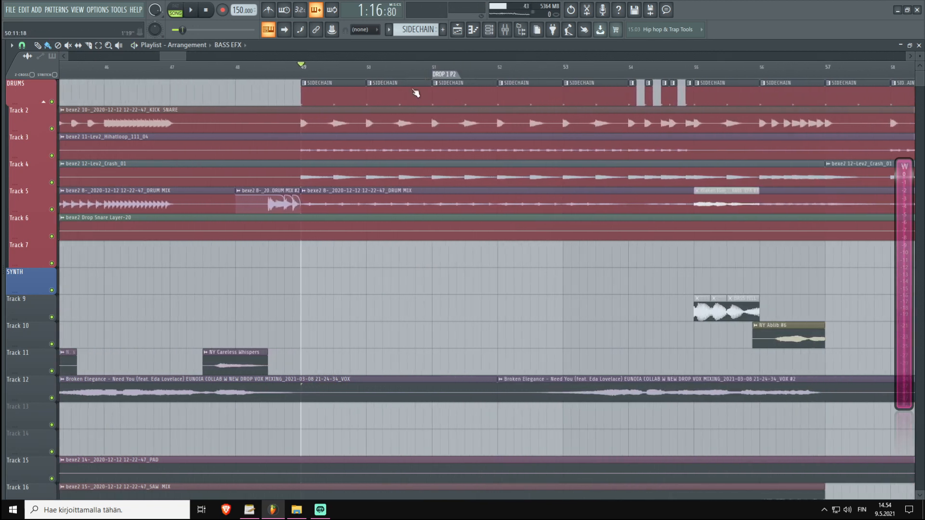
right_click(52, 129)
key("space")
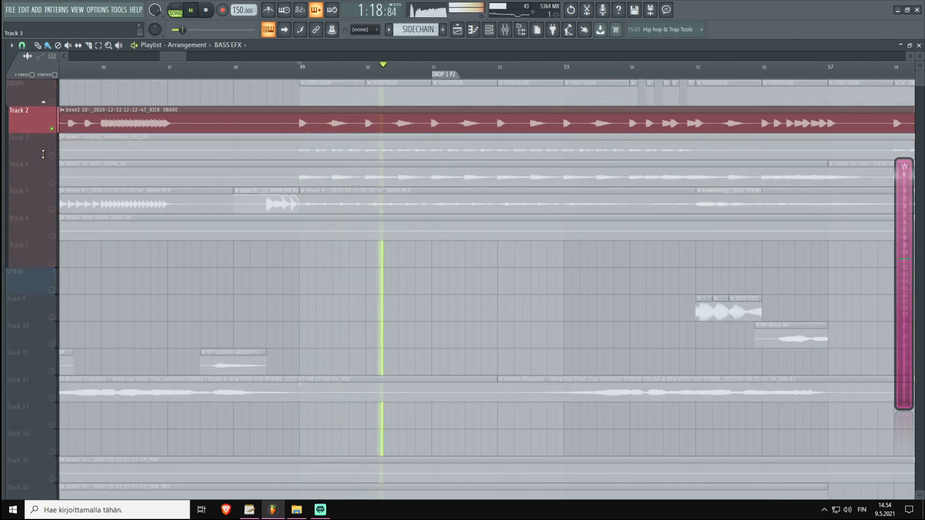
key("space")
- Play again from bar 49, adding the hi-hat, crash and drum mix on Tracks 3, 4 and 5 one after another
left_click(52, 156)
key("space")
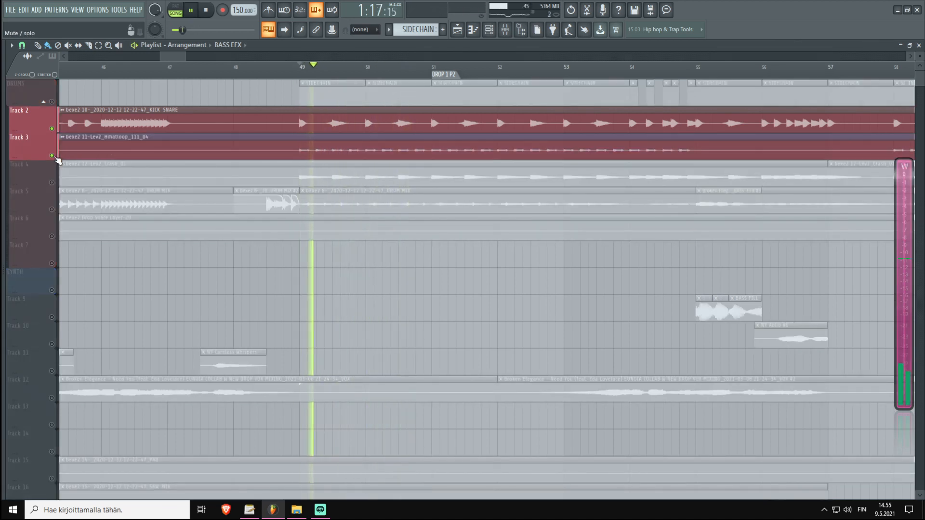
left_click(53, 182)
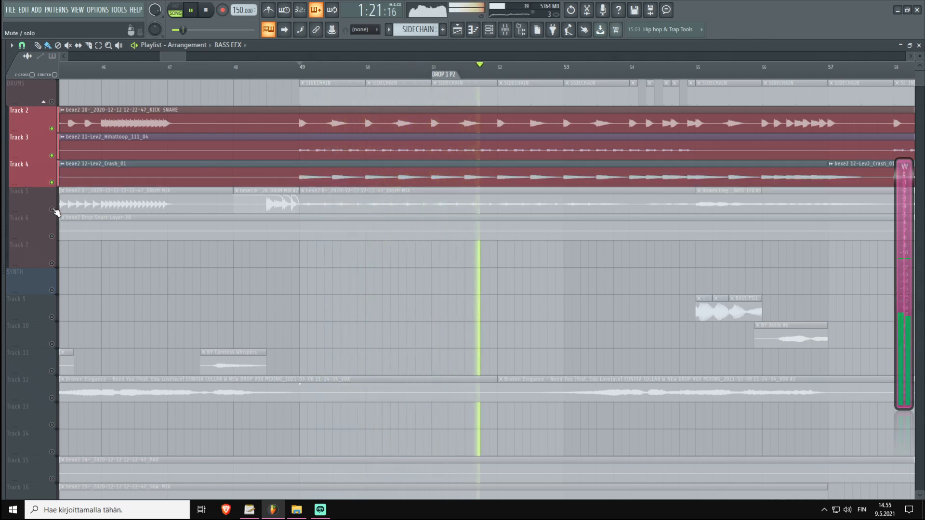
left_click(52, 210)
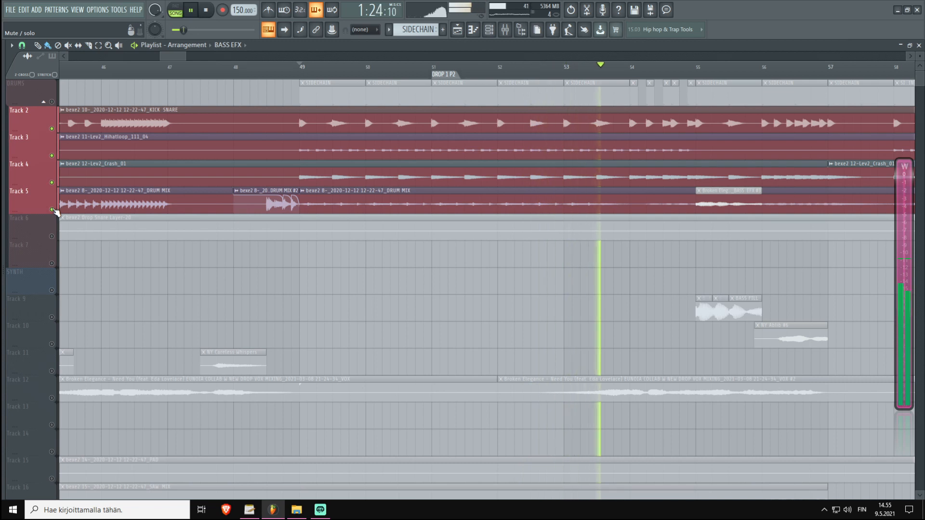
key("space")
- Unmute all playlist tracks again to end the Track 2 to 5 isolation
scroll(364, 71, "down", 2)
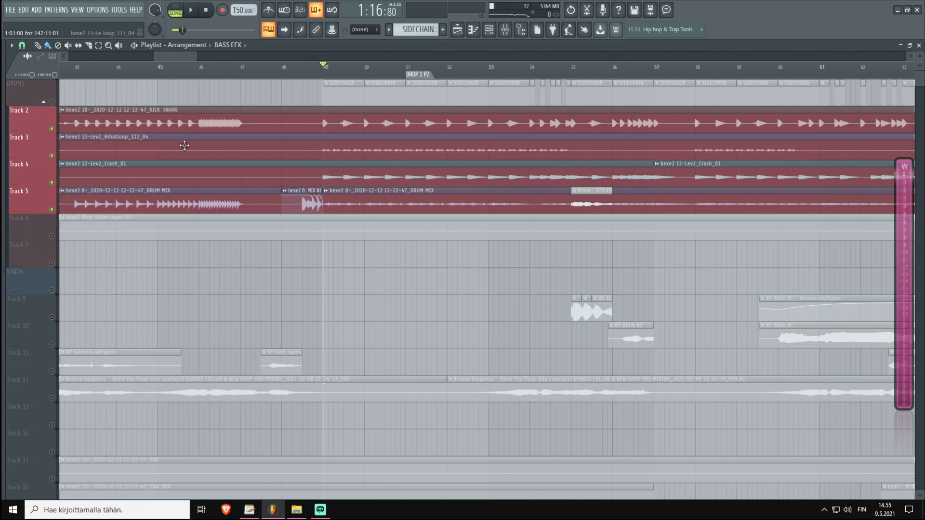
right_click(53, 102)
right_click(53, 102)
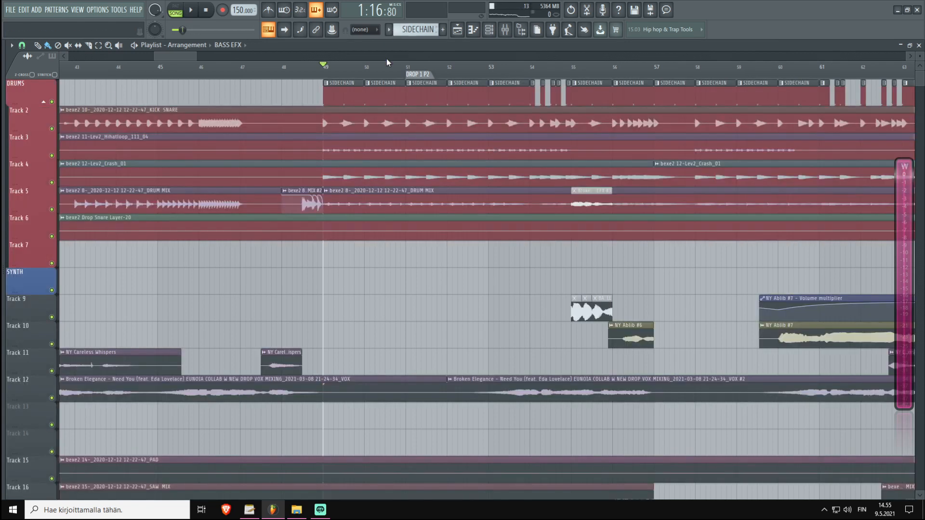
- Look over the whole arrangement, from the drum tracks down to the synth and bass tracks
scroll(388, 70, "down", 7)
scroll(385, 82, "down", 2)
scroll(332, 76, "up", 1)
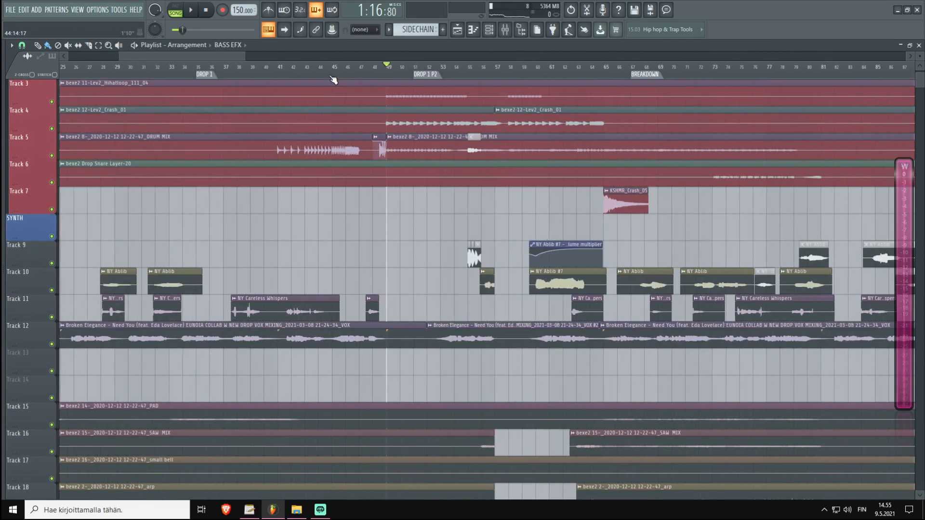
scroll(231, 74, "down", 1)
scroll(554, 83, "up", 2)
scroll(552, 77, "down", 1)
scroll(552, 77, "down", 1)
scroll(524, 68, "down", 2)
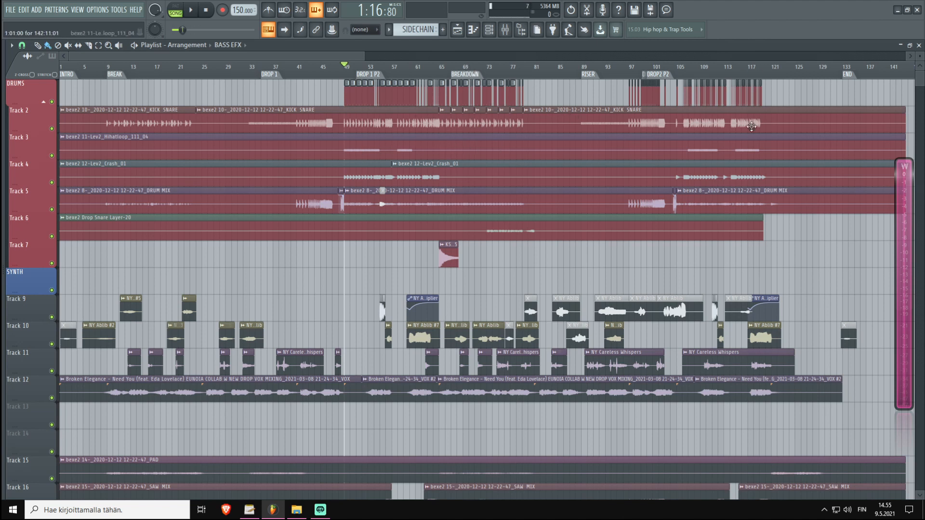
scroll(180, 76, "up", 2)
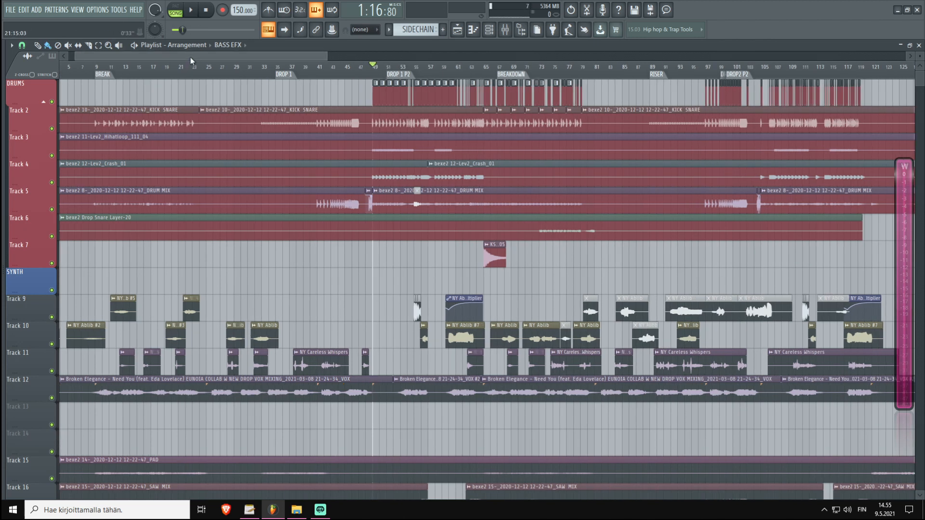
scroll(438, 310, "down", 8)
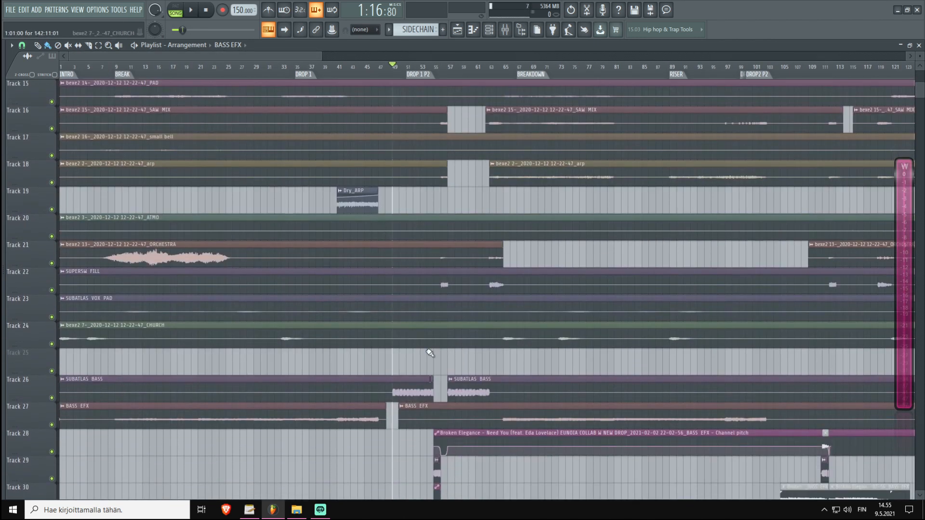
- Return the playhead to the song's start and solo the INST BUSS mixer track
left_click(90, 68)
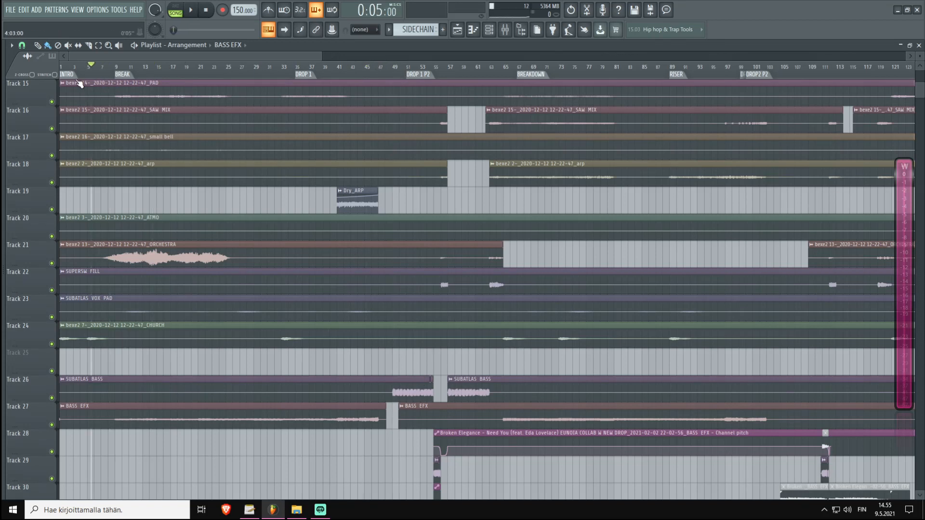
scroll(164, 265, "up", 3)
scroll(163, 266, "up", 1)
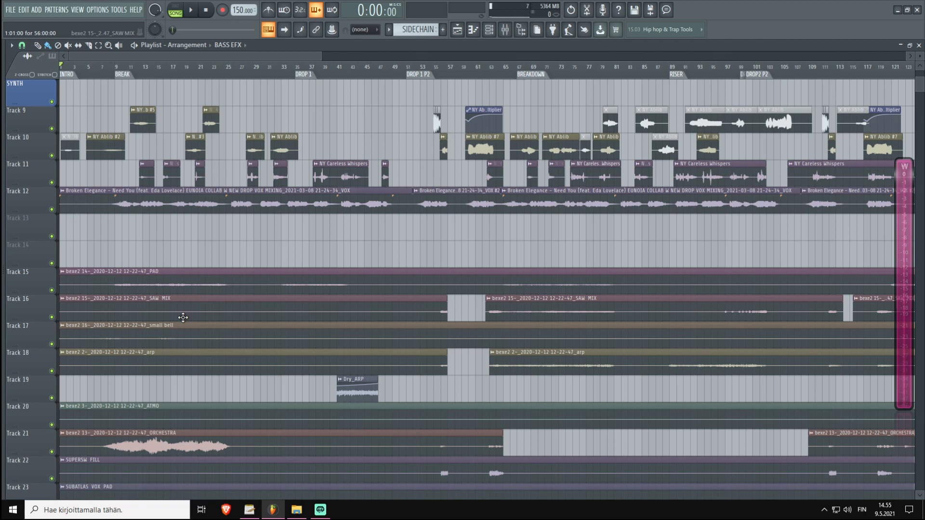
key("F9")
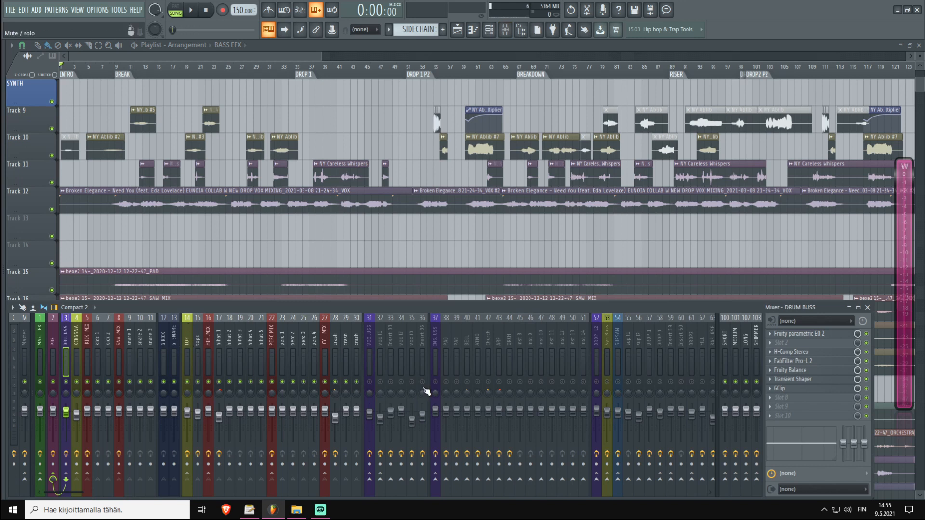
left_click(430, 357)
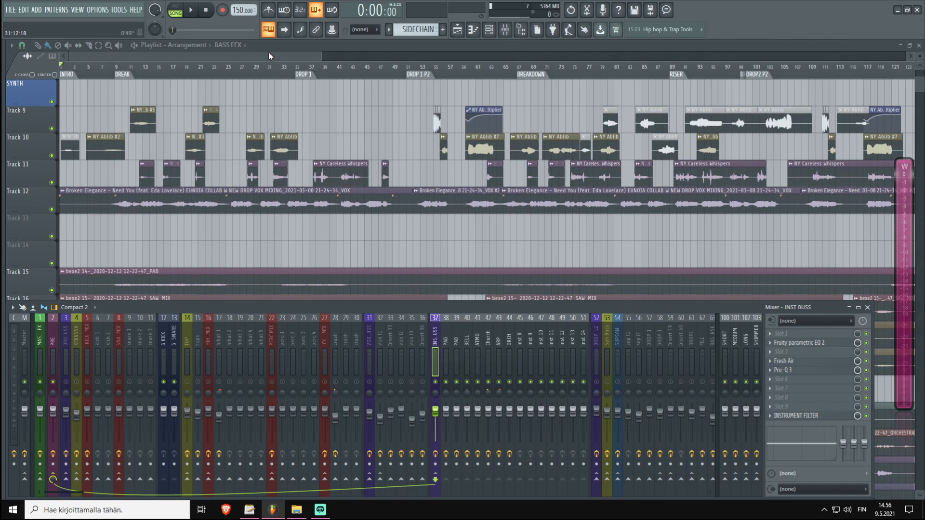
key("F9")
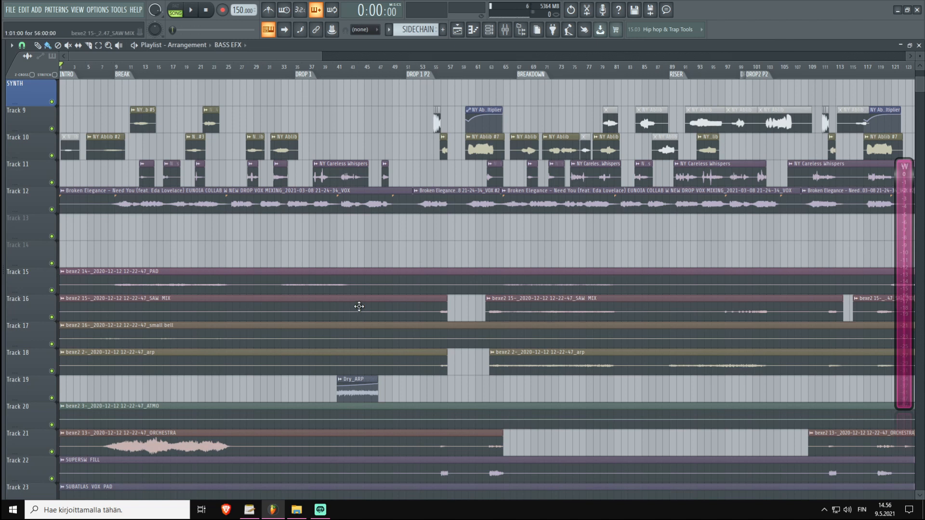
- Play the soloed instruments from the intro and display the mixer to watch their levels
scroll(140, 279, "down", 4)
scroll(98, 67, "up", 2)
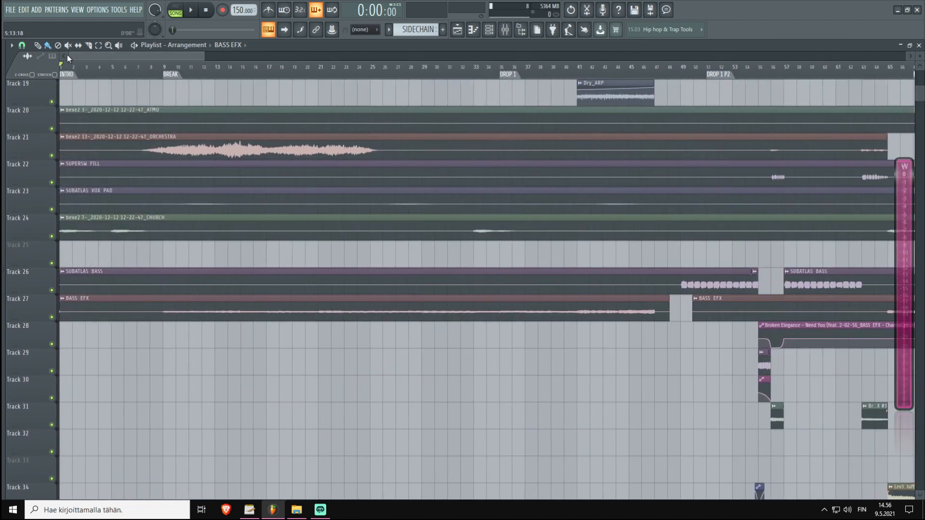
scroll(187, 340, "up", 4)
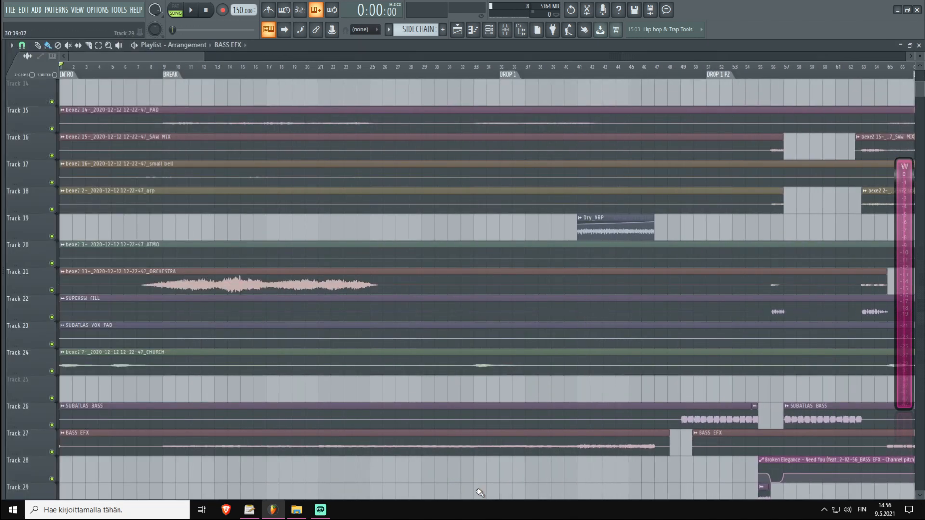
key("space")
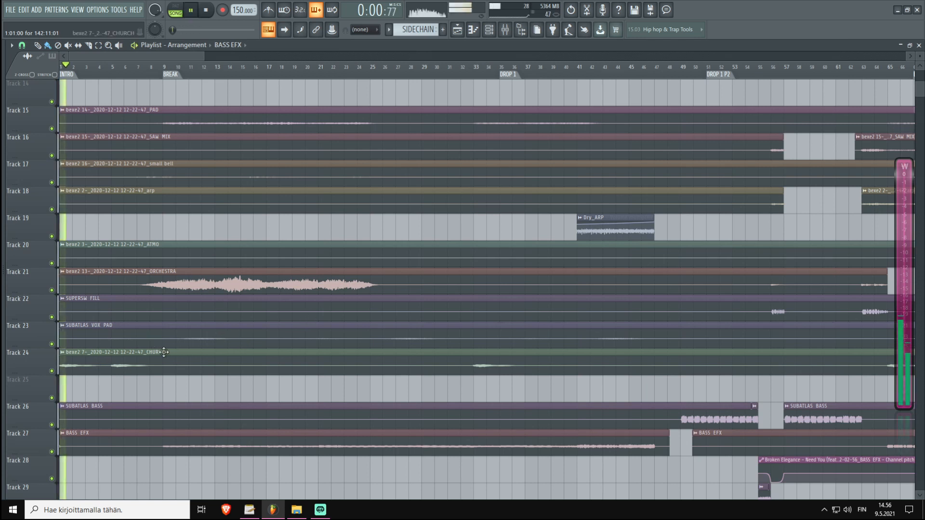
key("F9")
scroll(301, 216, "down", 2)
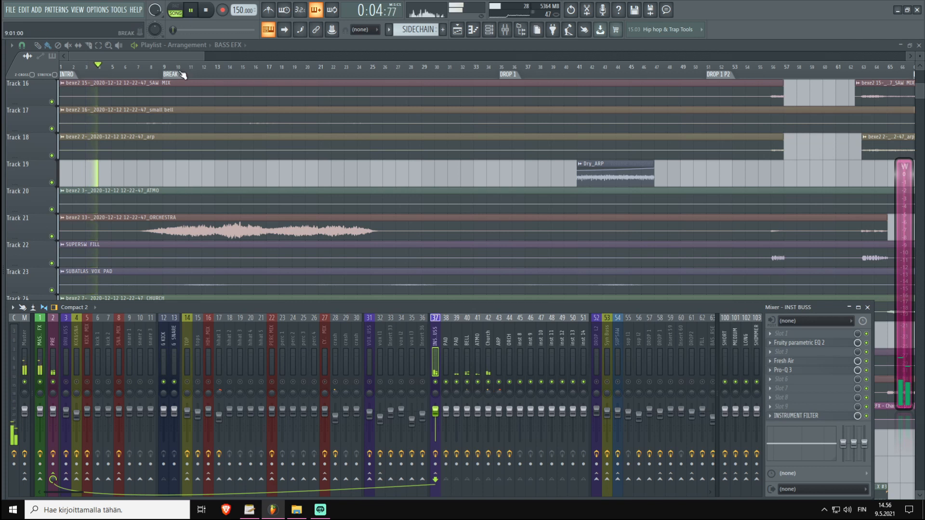
- Close the mixer and solo the small bell on playlist Track 17 while the song plays
key("F9")
scroll(186, 258, "up", 11)
scroll(137, 262, "down", 4)
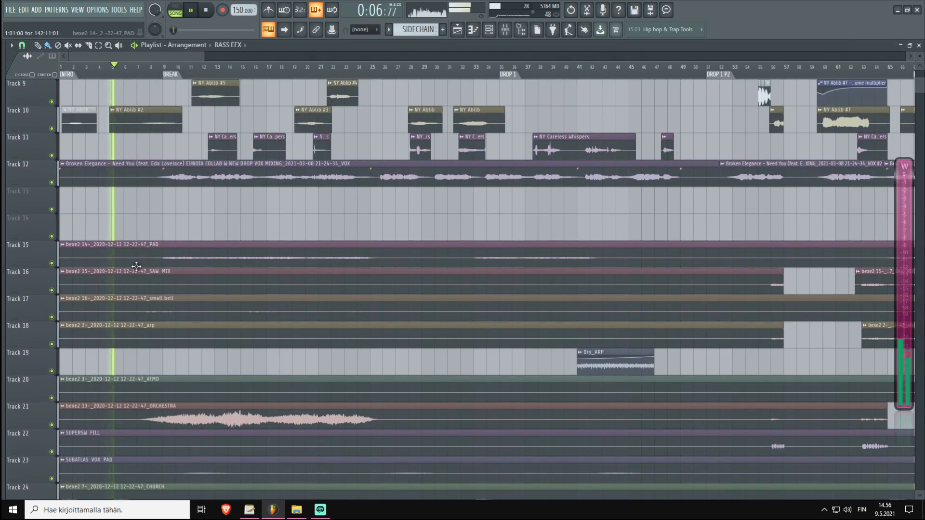
scroll(136, 263, "down", 4)
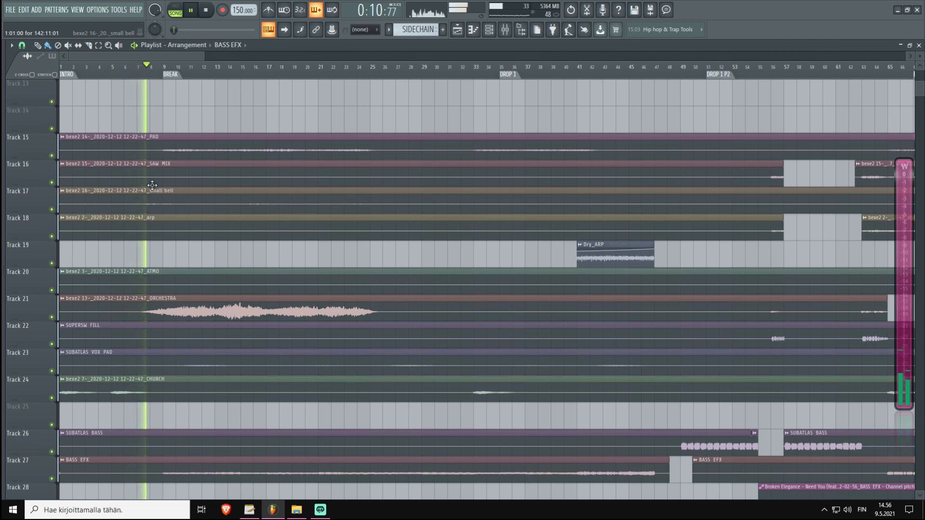
right_click(52, 210)
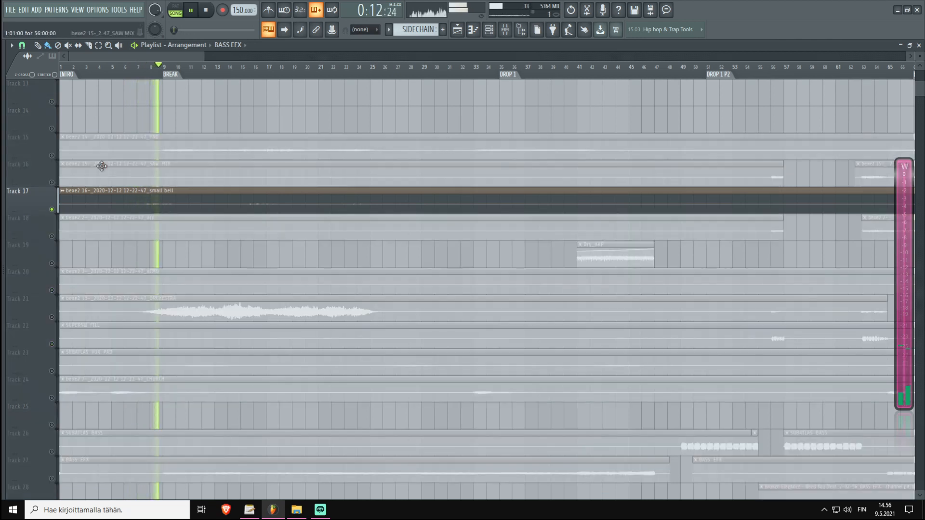
- Replay the soloed small bell from shortly before the BREAK marker and end its solo
left_click(134, 74)
scroll(134, 73, "up", 2)
left_click_drag(124, 57, 103, 57)
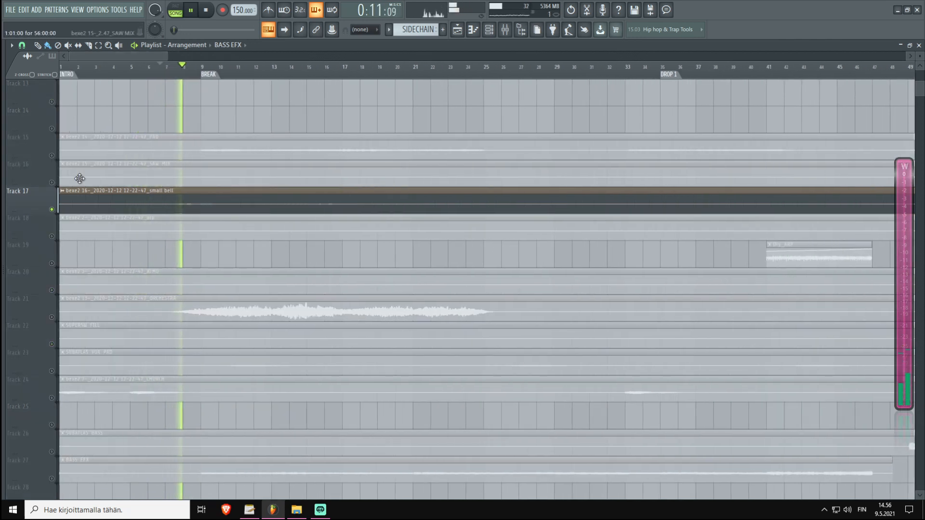
right_click(53, 208)
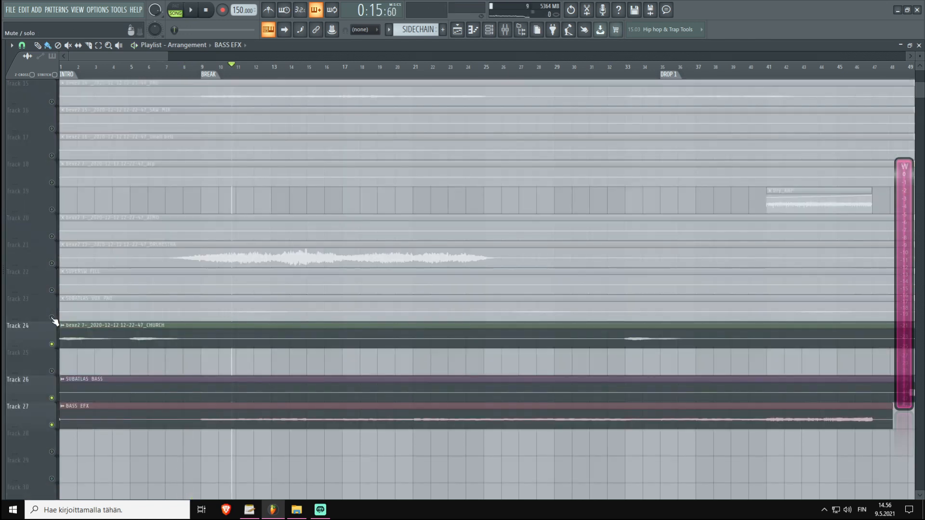
- Solo the PAD on Track 15 and play it from the BREAK marker
right_click(52, 317)
scroll(54, 308, "up", 2)
right_click(57, 152)
key("space")
left_click(200, 68)
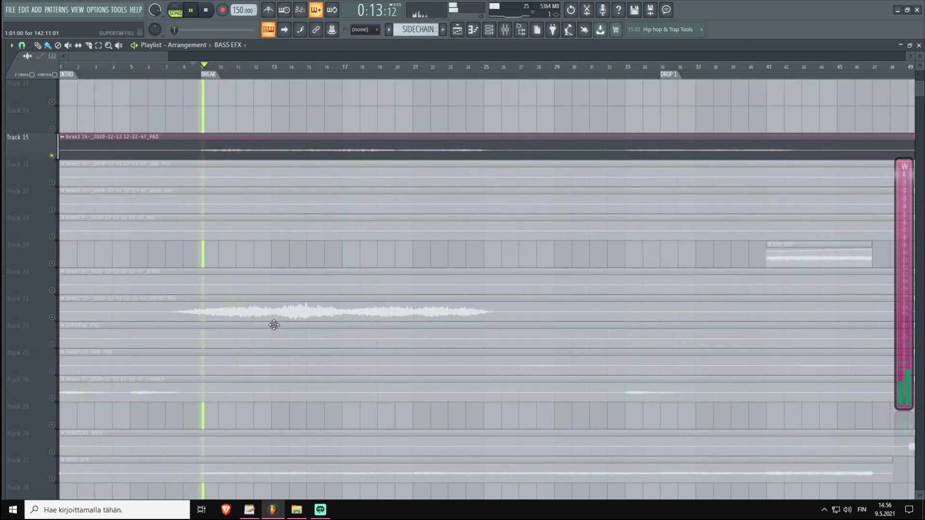
- Add SUBATLAS VOX PAD on Track 23 to the playing pad, stop playback and unmute ORCHESTRA on Track 21
right_click(53, 371)
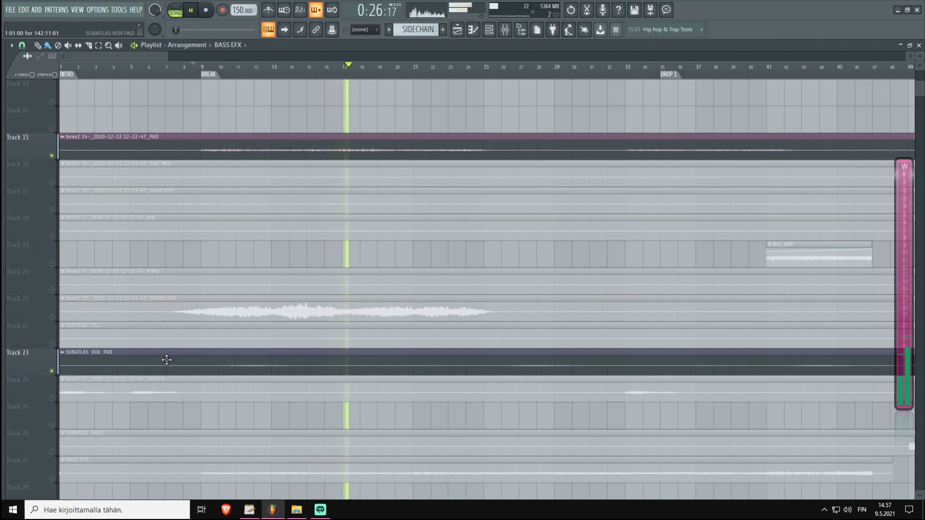
key("space")
left_click(53, 318)
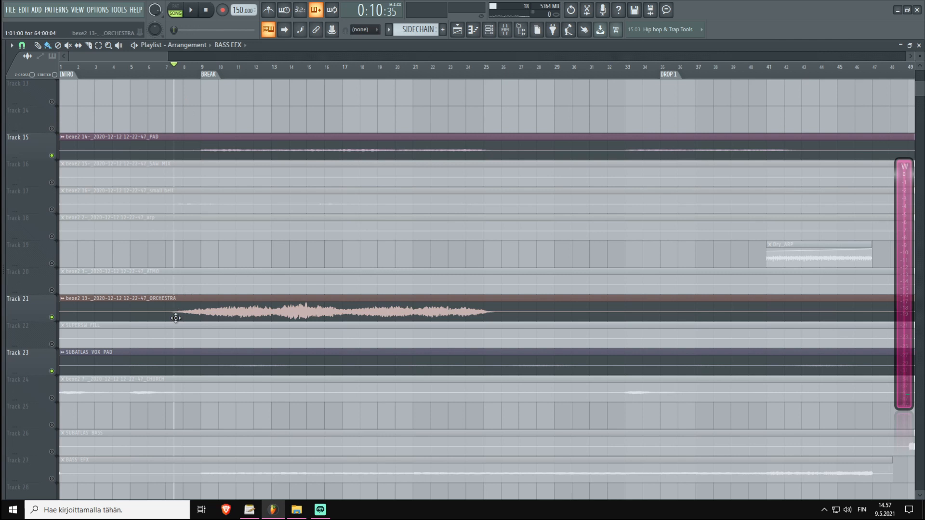
- Solo ORCHESTRA on Track 21, play it from just before the BREAK marker and unmute all playlist tracks again
right_click(52, 317)
key("space")
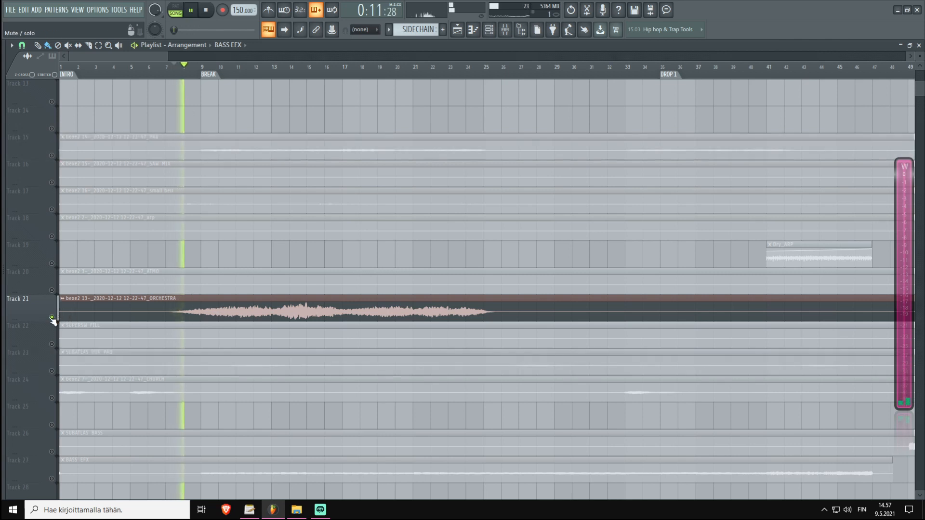
mouse_move(3, 357)
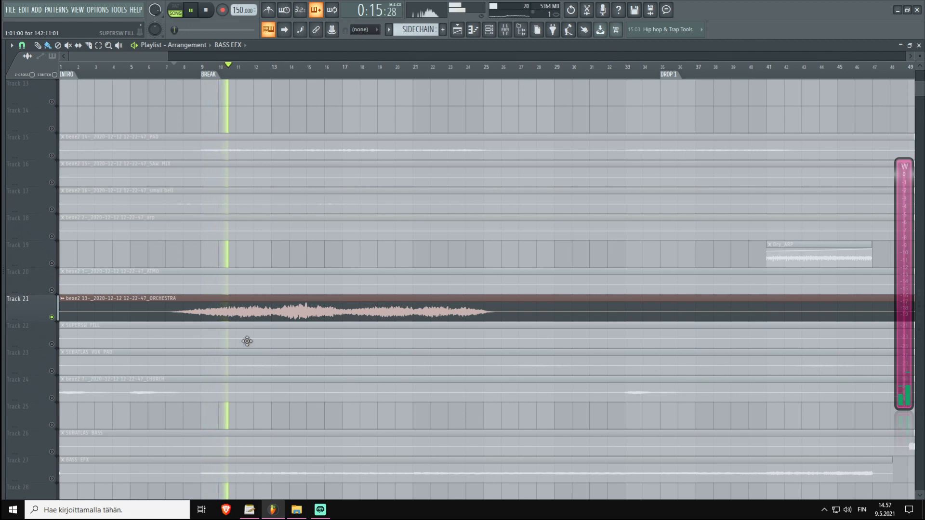
right_click(52, 318)
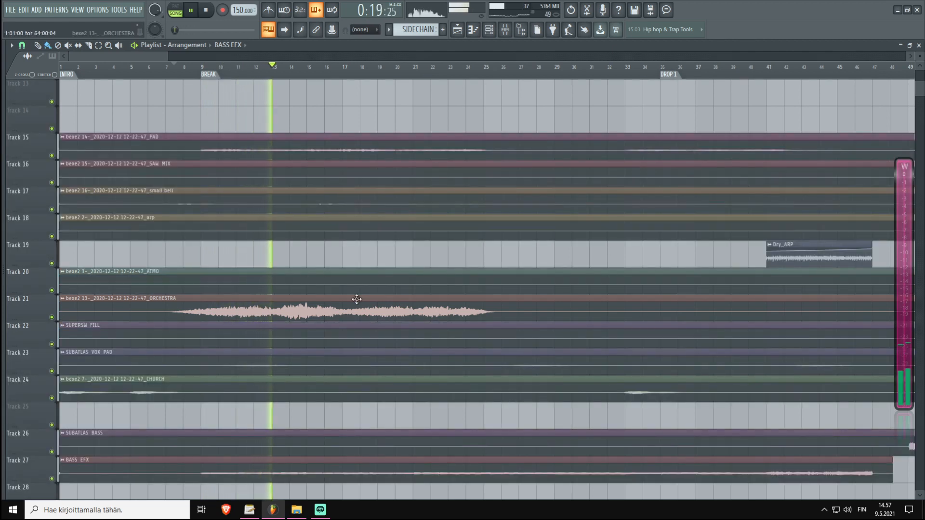
- Look over the instrument tracks from PAD to BASS EFX across the song during playback, and stop playback
scroll(387, 277, "down", 2)
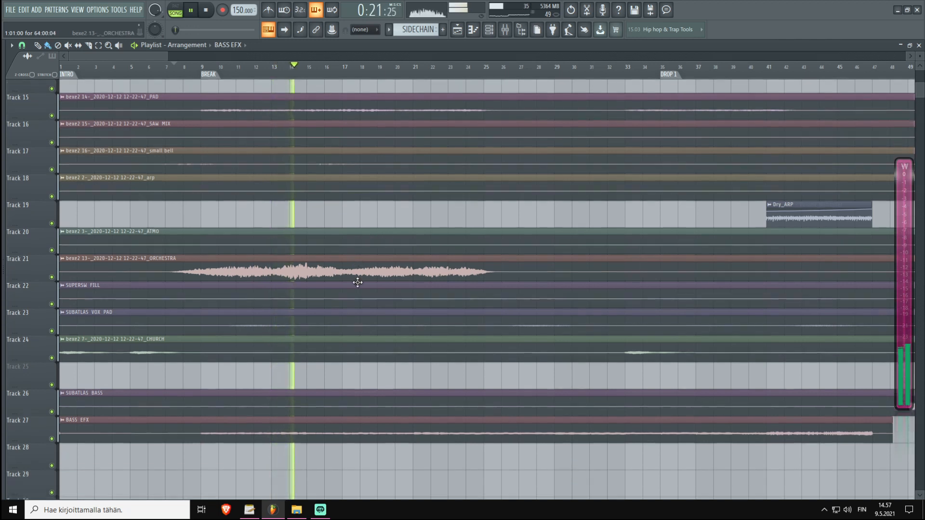
scroll(357, 289, "up", 2)
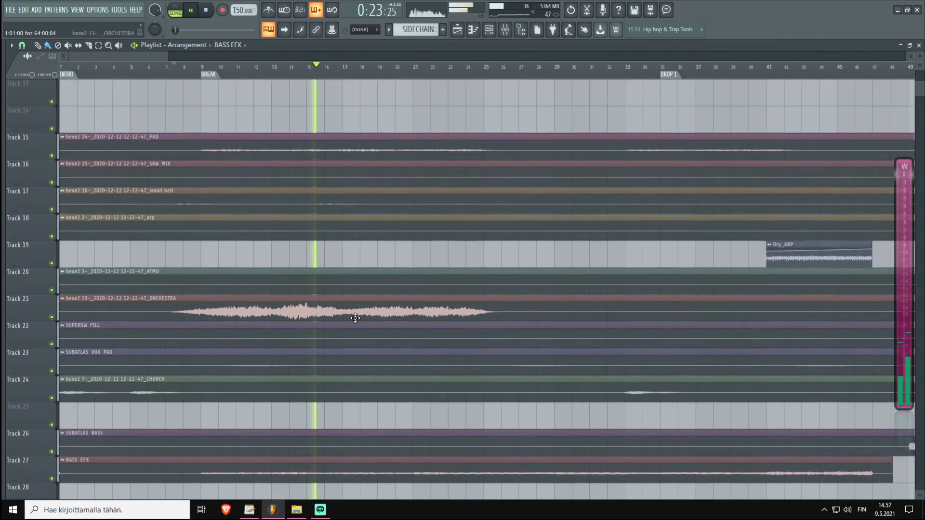
scroll(351, 77, "down", 2)
scroll(350, 77, "down", 1)
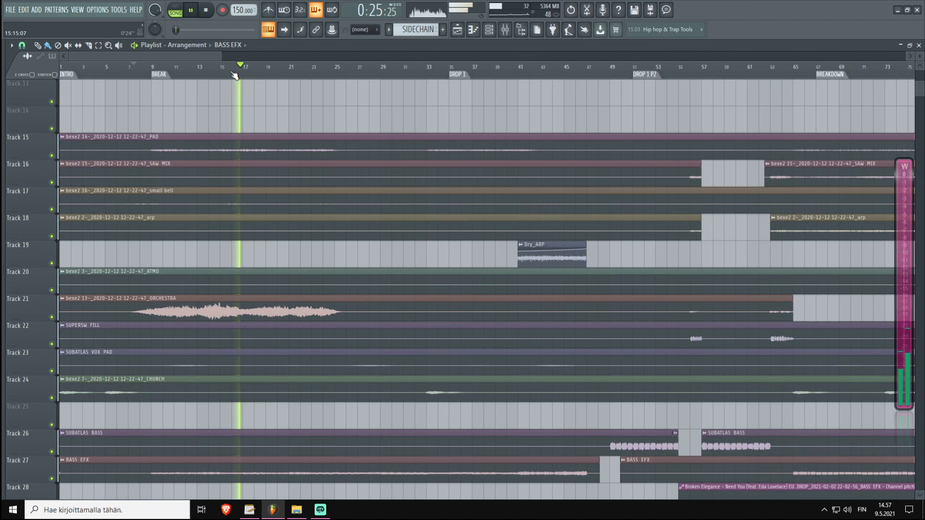
scroll(231, 76, "down", 2)
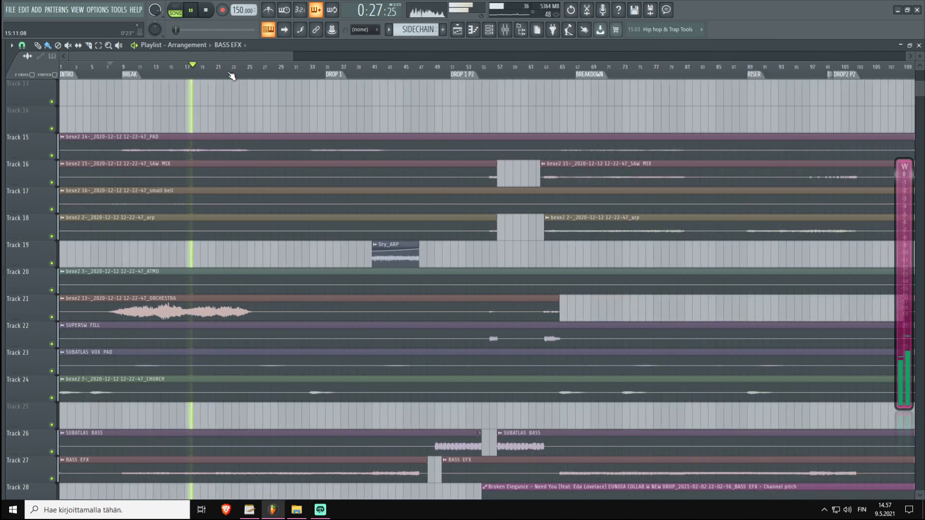
scroll(184, 72, "up", 3)
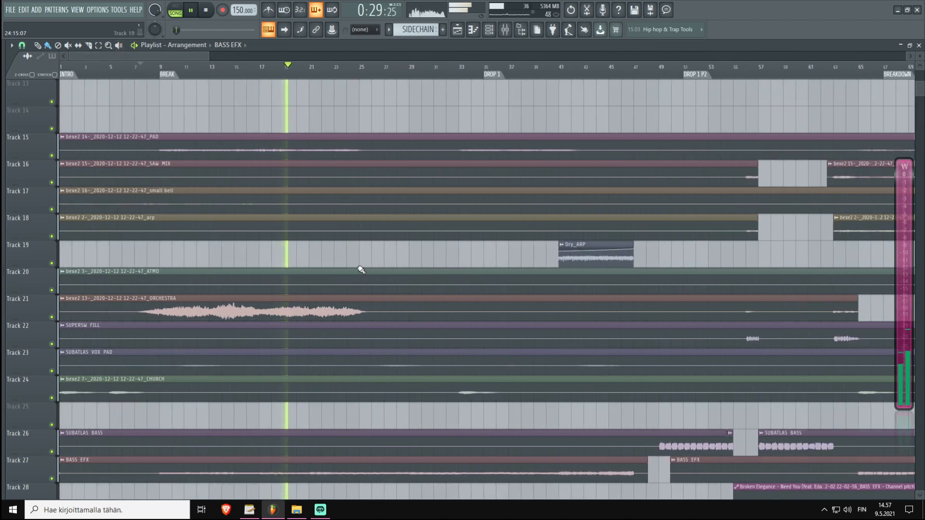
key("space")
scroll(363, 276, "up", 2)
scroll(376, 326, "down", 4)
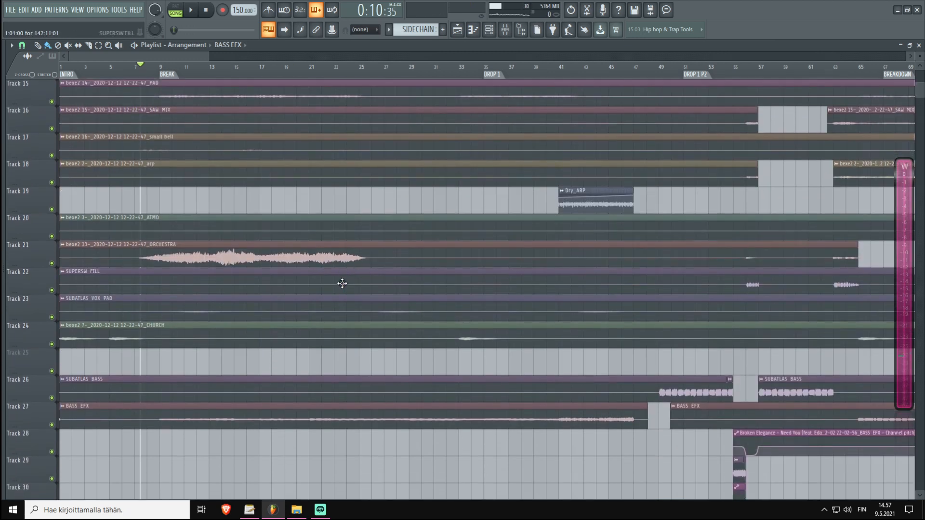
- Place the playhead just before bar 24, end the instrument bus solo, select VOX BUSS in the mixer and play the full mix
scroll(322, 333, "up", 7)
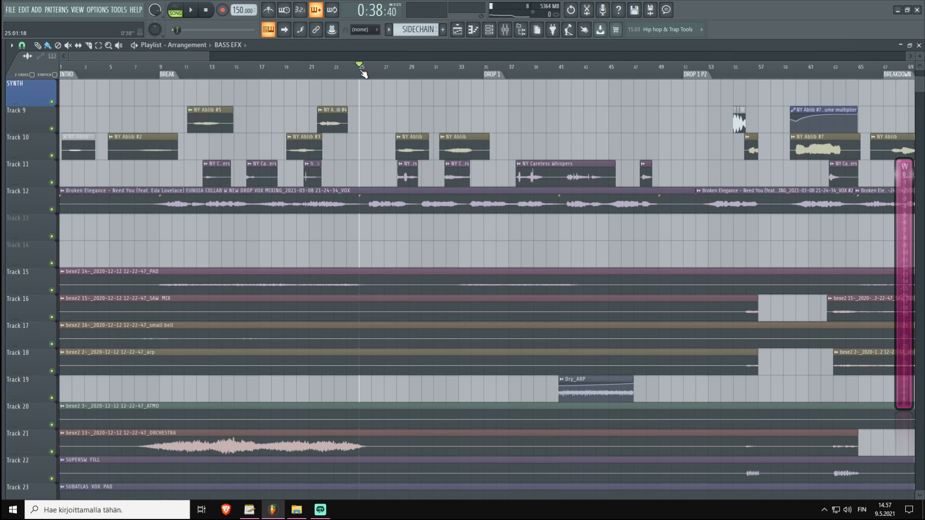
scroll(363, 73, "up", 2)
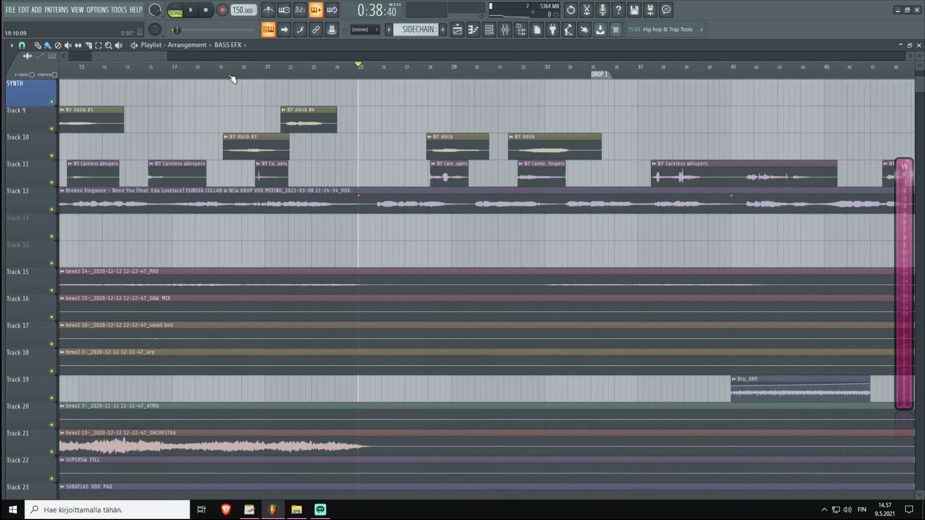
scroll(205, 71, "down", 2)
scroll(241, 67, "up", 2)
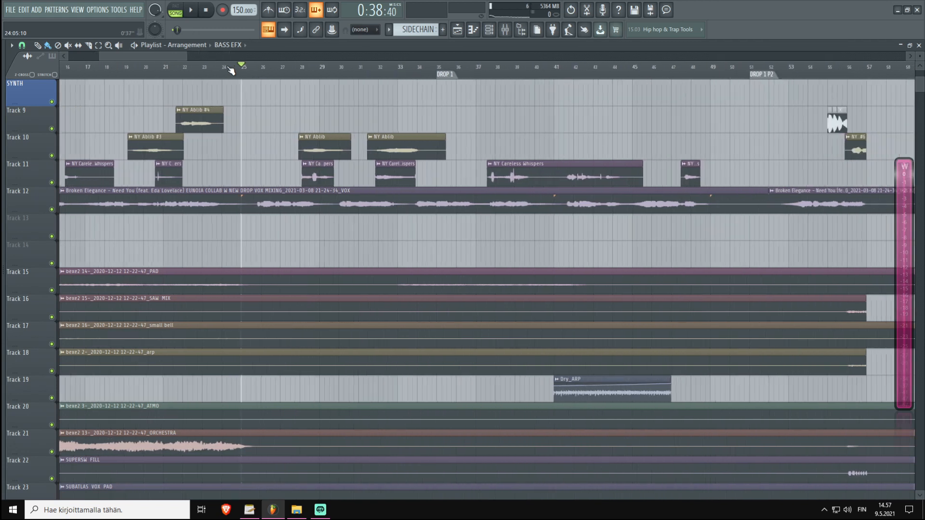
scroll(355, 361, "down", 5)
scroll(354, 361, "down", 3)
scroll(347, 324, "up", 2)
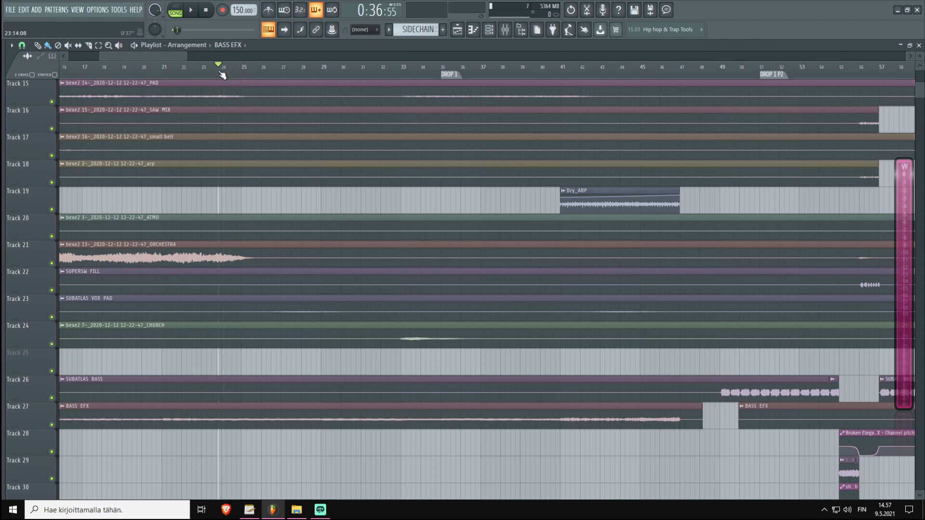
key("space")
scroll(374, 360, "up", 3)
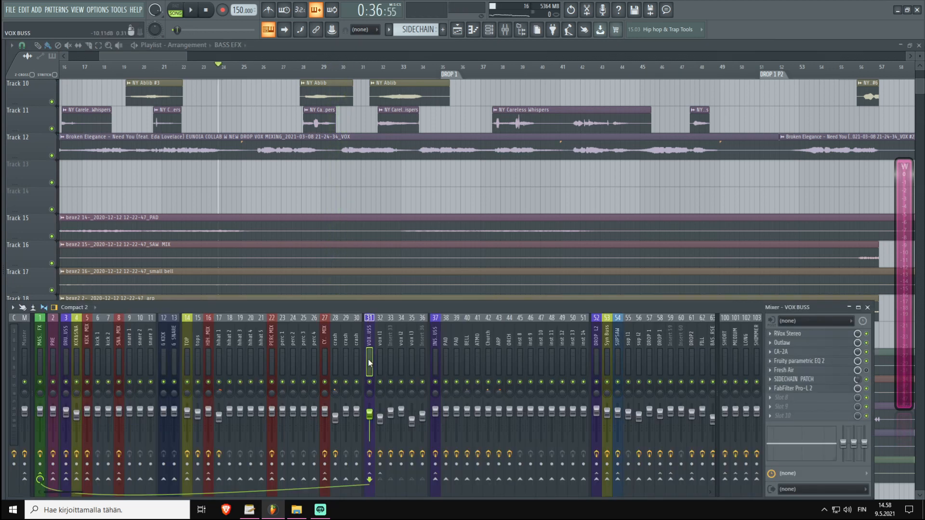
key("space")
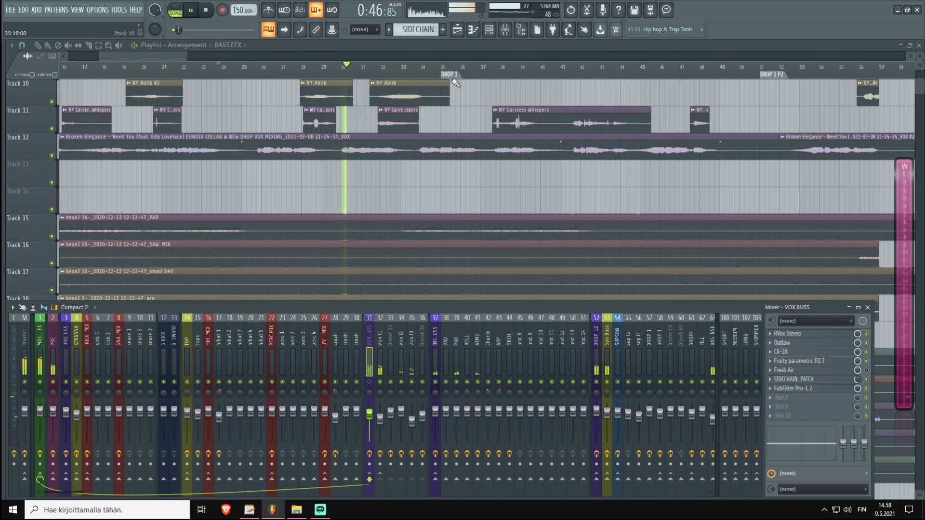
- Close the mixer, examine the section around the DROP 1 marker and stop playback
scroll(455, 75, "down", 2)
key("F9")
scroll(449, 71, "down", 2)
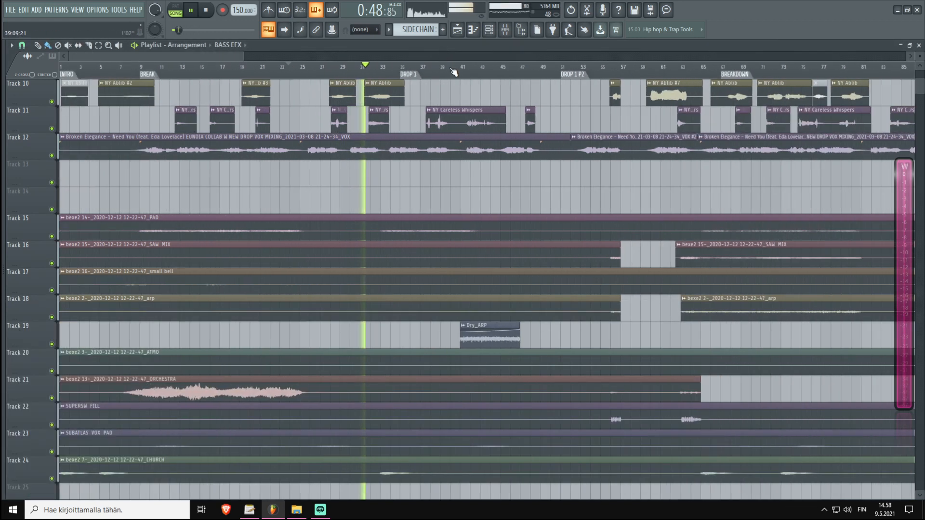
scroll(481, 74, "up", 4)
key("space")
- Play the song from about bar 39 and solo the ARP mixer track
scroll(450, 351, "down", 6)
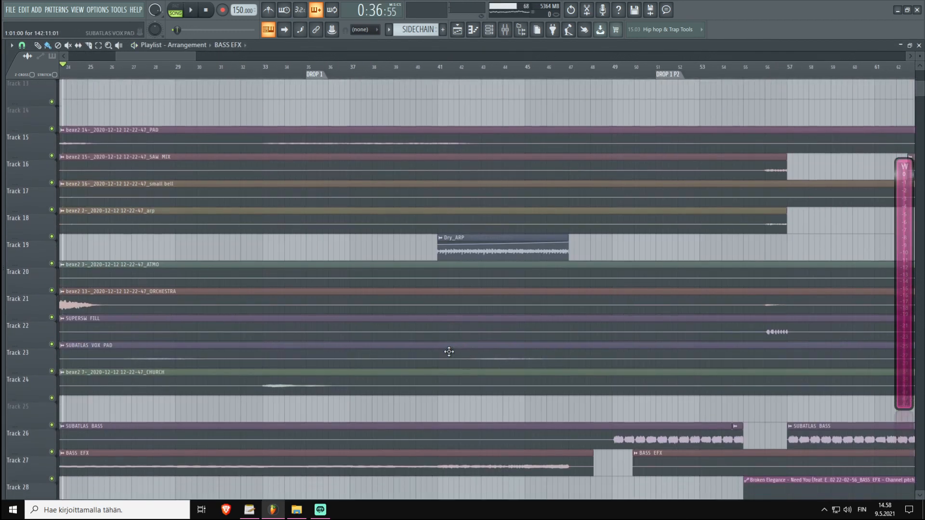
scroll(429, 289, "up", 9)
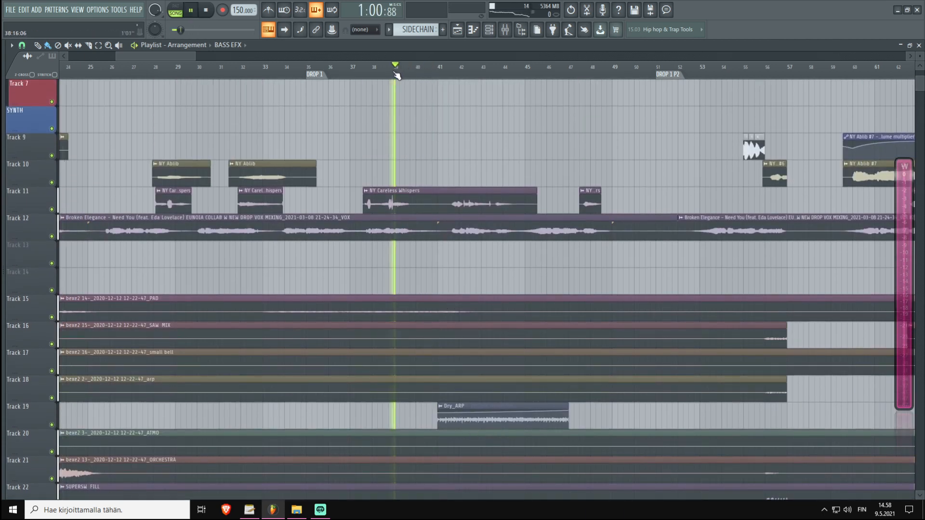
key("space")
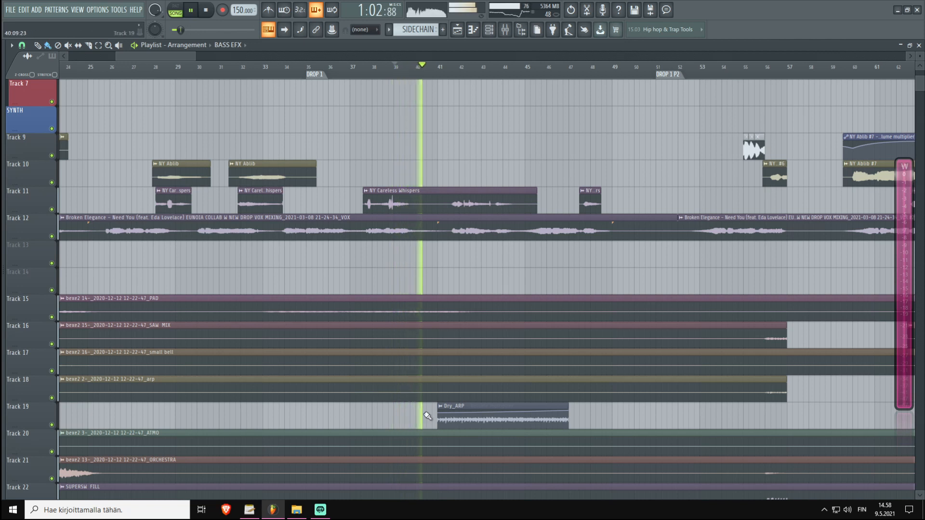
key("F9")
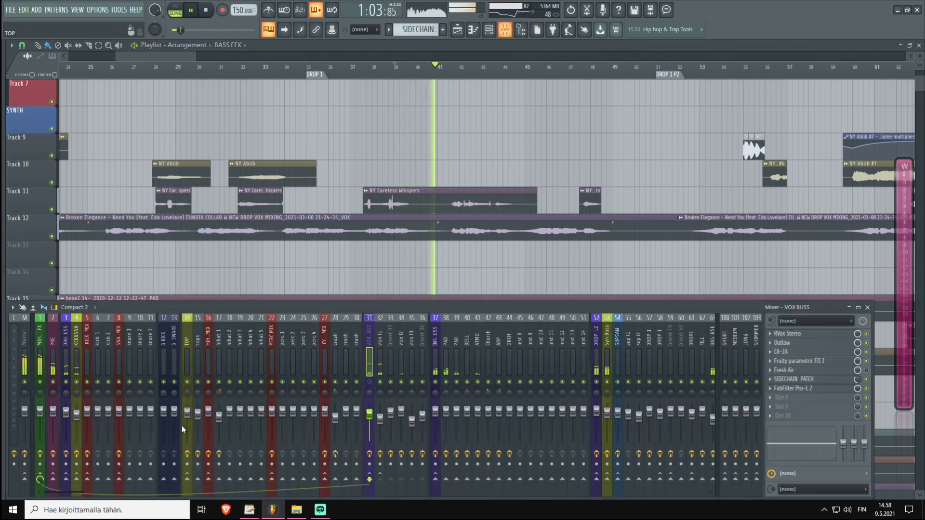
left_click(499, 362)
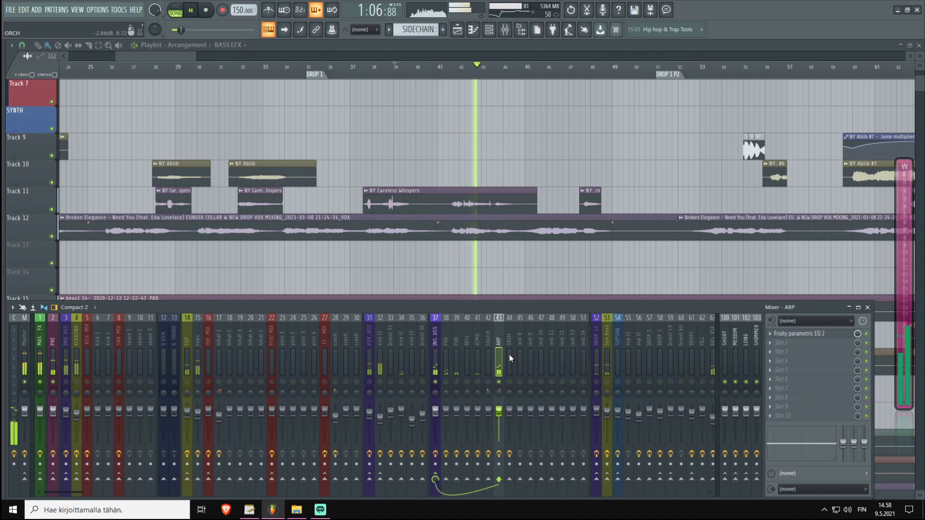
- Close the mixer, listen to the soloed arp across the Dry_ARP clip on Track 19 and stop playback
key("F9")
scroll(454, 69, "down", 3)
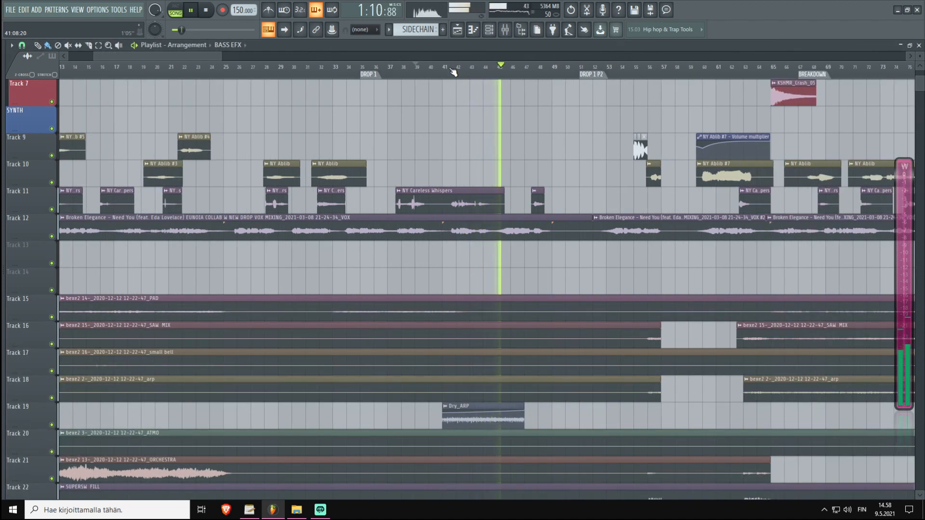
scroll(496, 76, "up", 3)
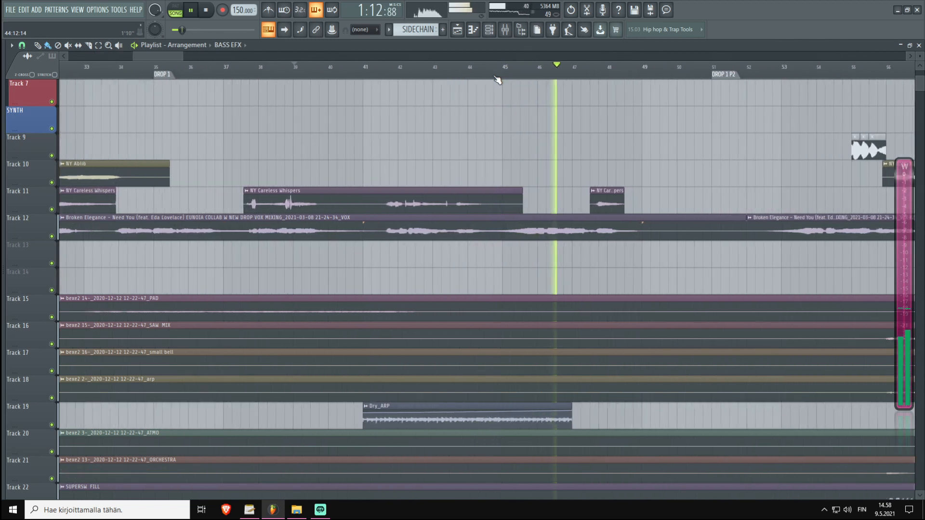
scroll(497, 80, "up", 1)
key("space")
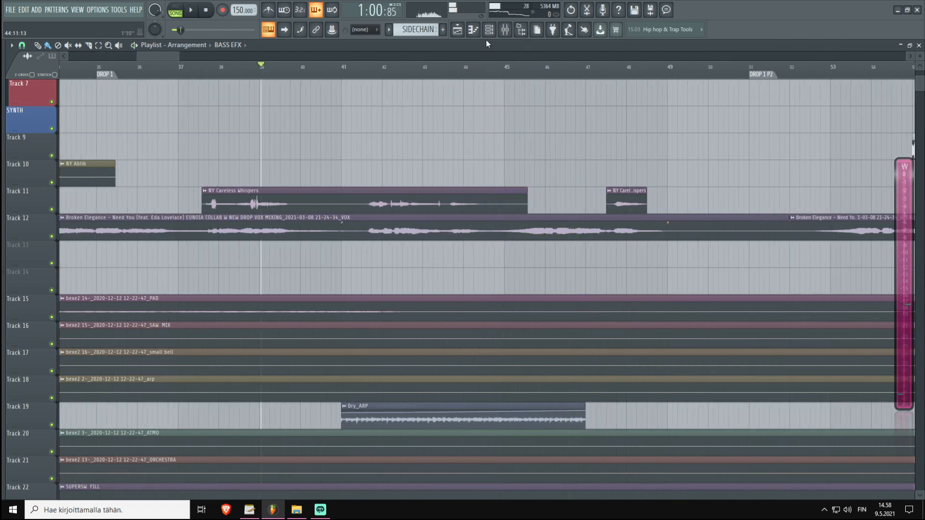
- Look over the arrangement around DROP 1 down to the SUBATLAS BASS track and display the mixer again
scroll(454, 75, "down", 4)
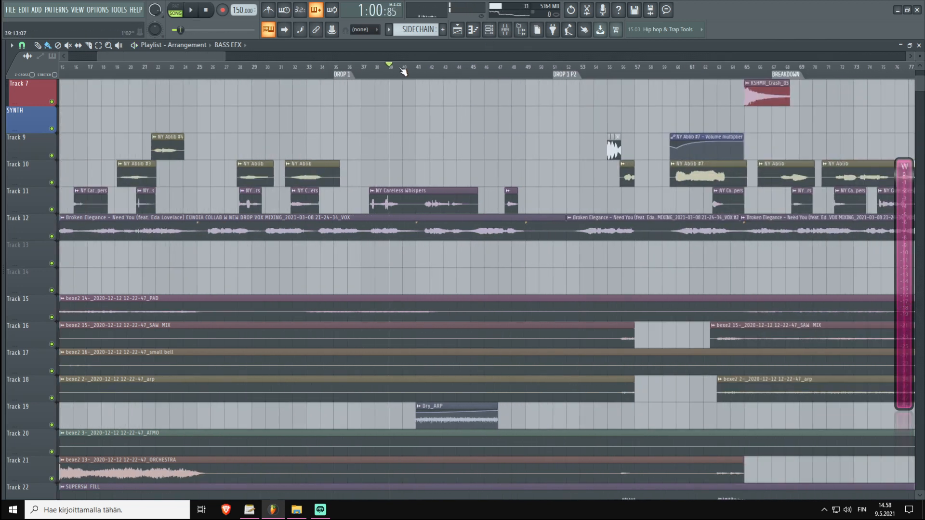
scroll(395, 69, "down", 2)
scroll(255, 67, "up", 2)
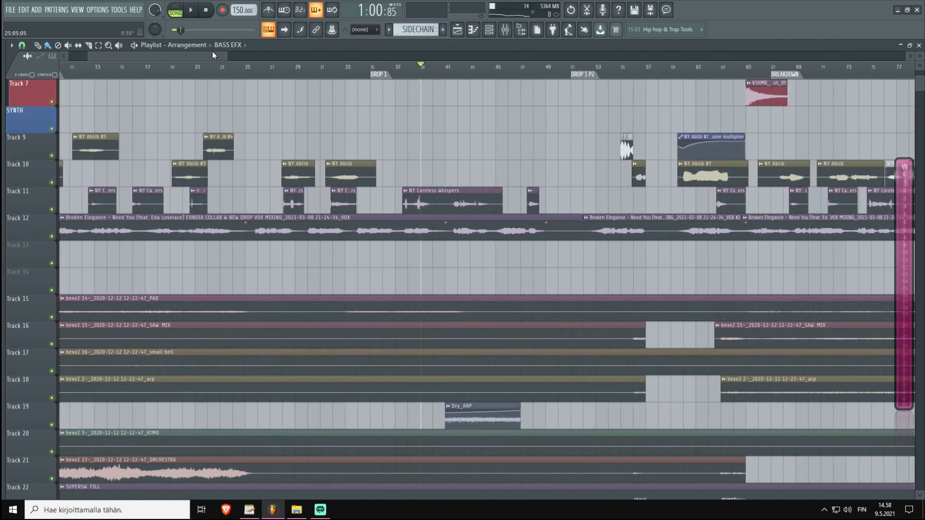
scroll(214, 55, "left", 2)
scroll(265, 279, "down", 8)
scroll(516, 320, "down", 4)
key("F9")
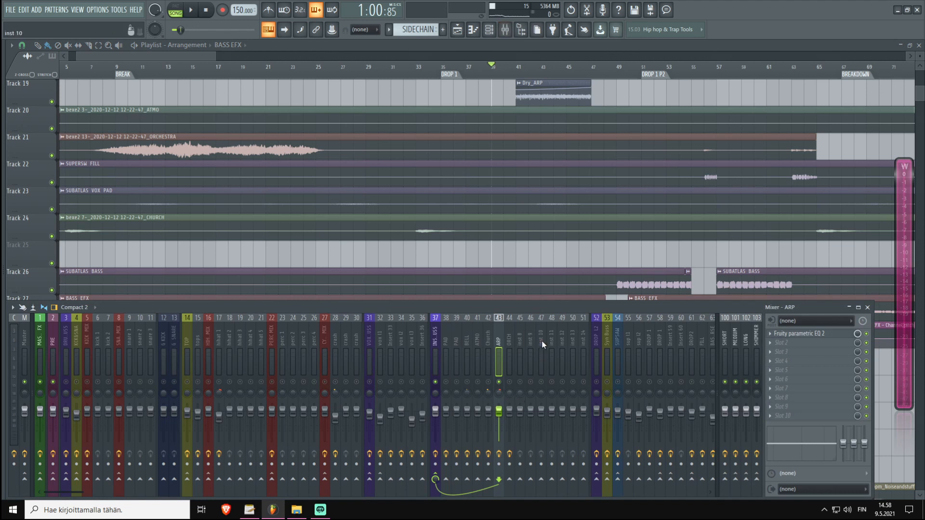
- Solo the DROP L2 mixer track and listen to it from about bar 39 with the mixer closed
scroll(542, 341, "down", 3)
left_click(499, 357)
key("space")
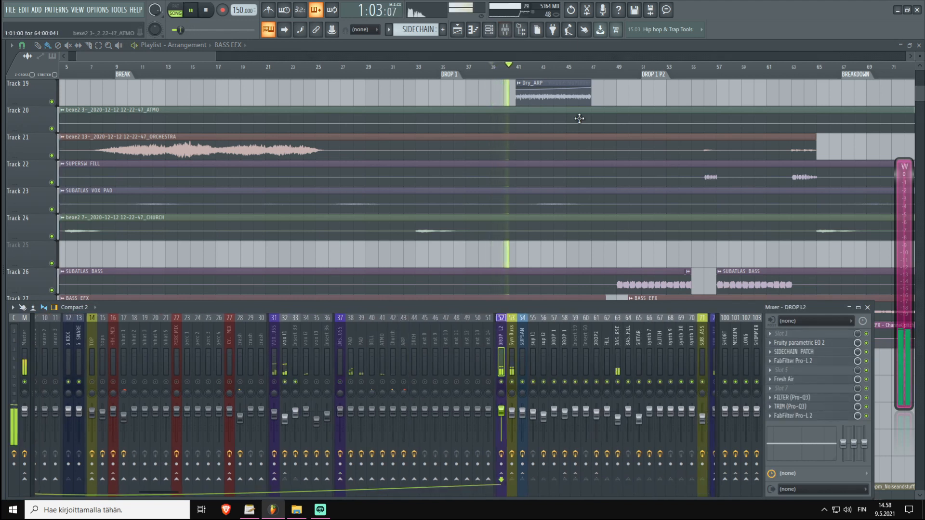
key("F9")
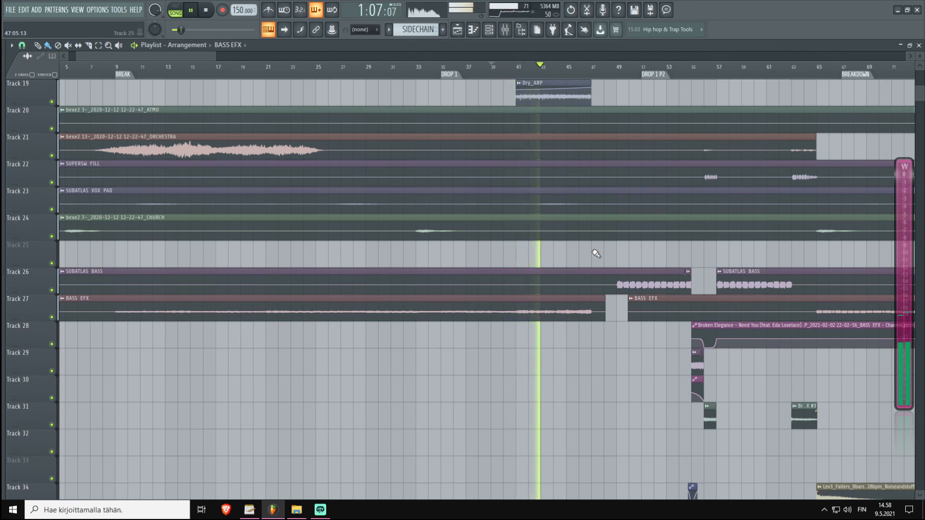
scroll(603, 308, "up", 2)
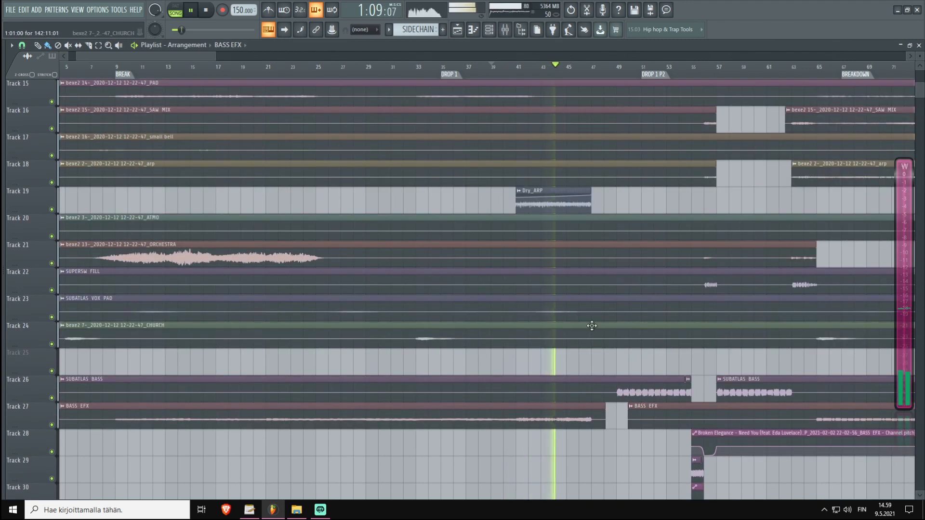
scroll(588, 72, "up", 3)
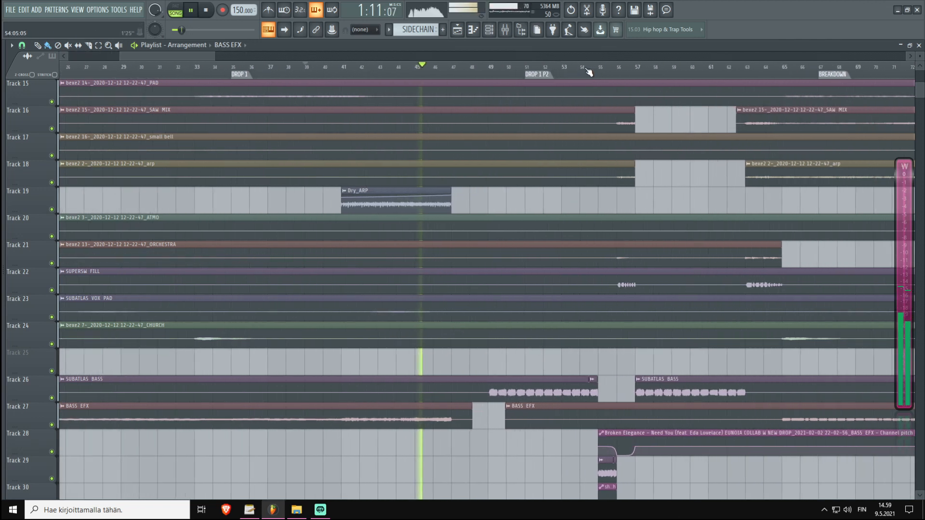
scroll(449, 76, "up", 1)
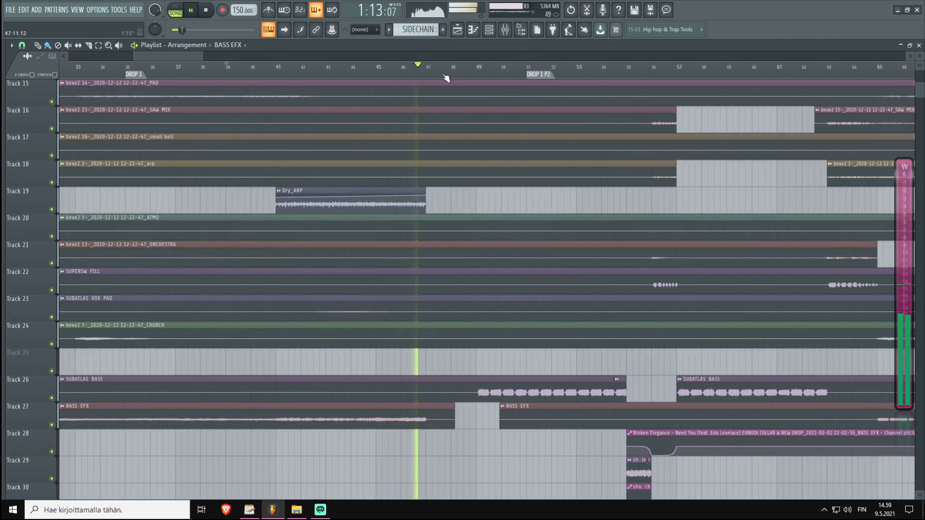
key("space")
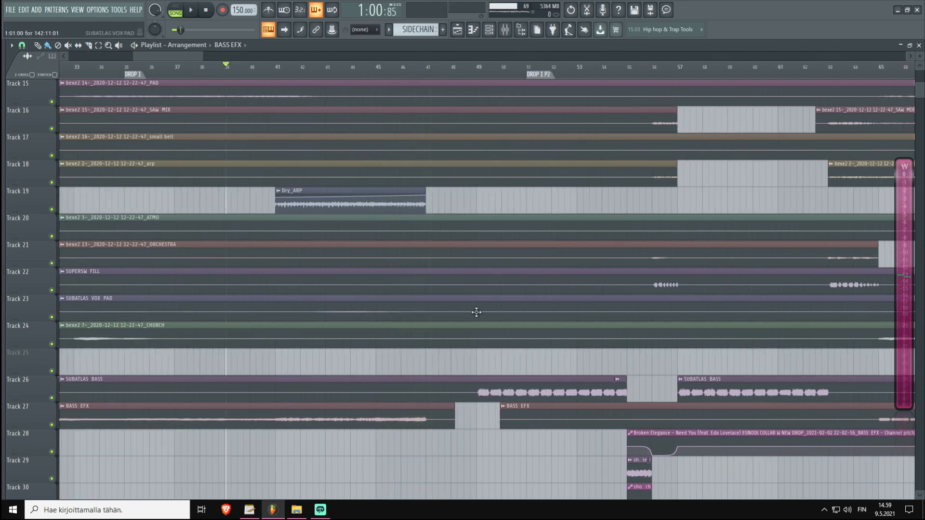
- Move the playhead to about bar 48, before the DROP 1 P2 marker, and display the mixer
scroll(471, 79, "down", 4)
scroll(479, 385, "up", 4)
scroll(466, 79, "up", 3)
left_click(466, 76)
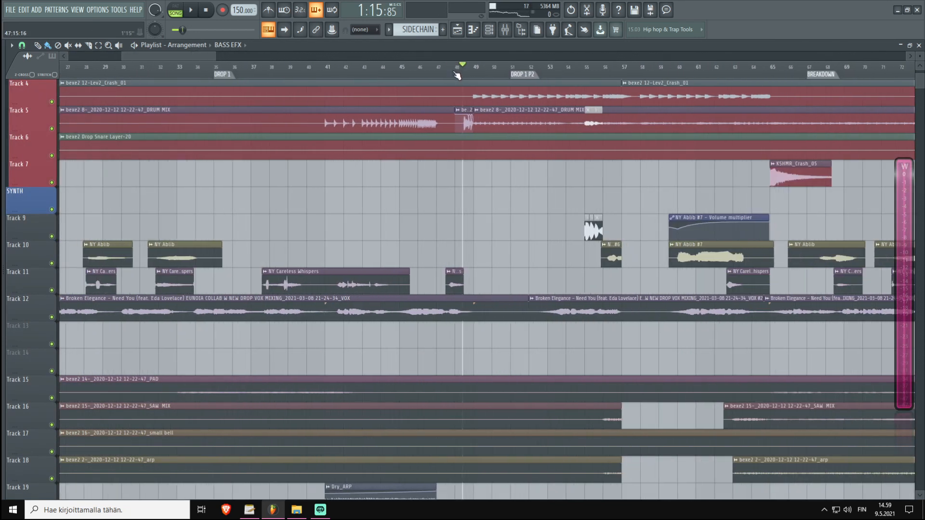
scroll(516, 227, "down", 6)
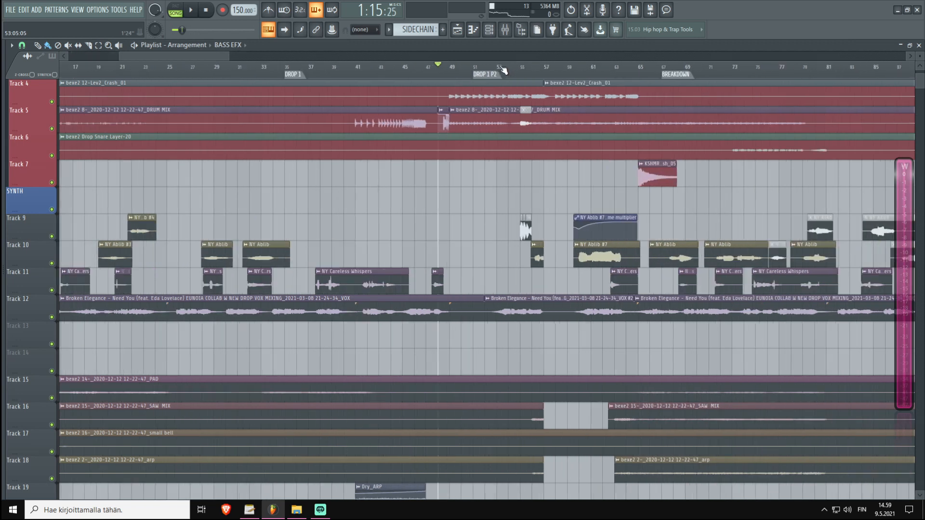
key("F9")
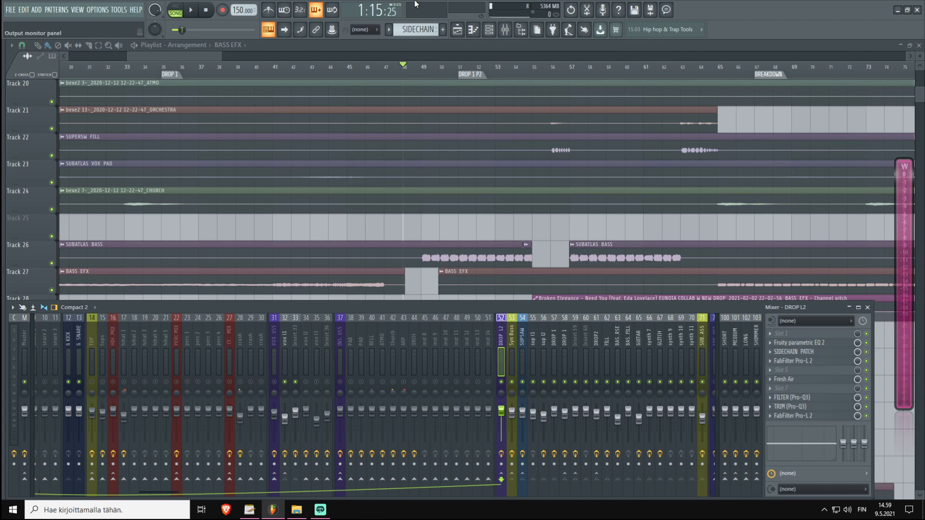
- Close the mixer, examine the SUBATLAS BASS section around DROP 1 P2 and place the playhead at about bar 48
scroll(501, 62, "up", 3)
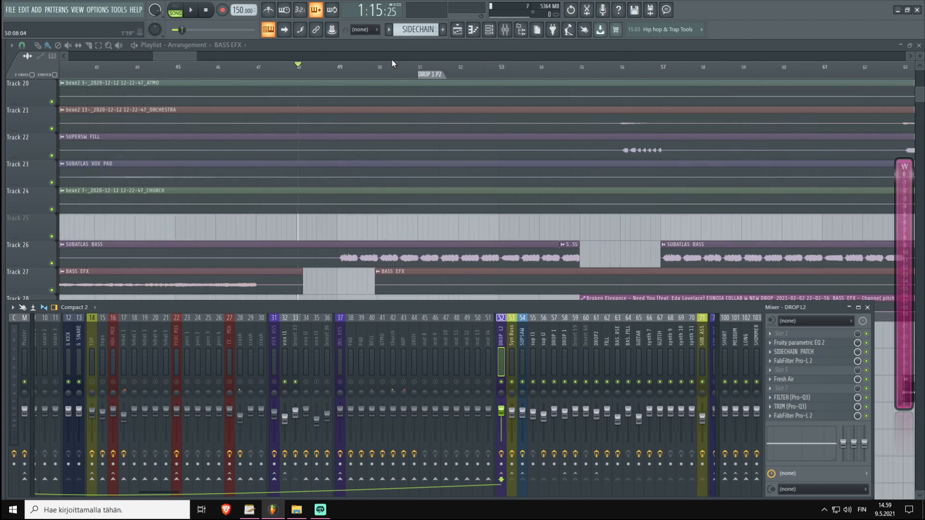
key("F9")
scroll(451, 87, "down", 2)
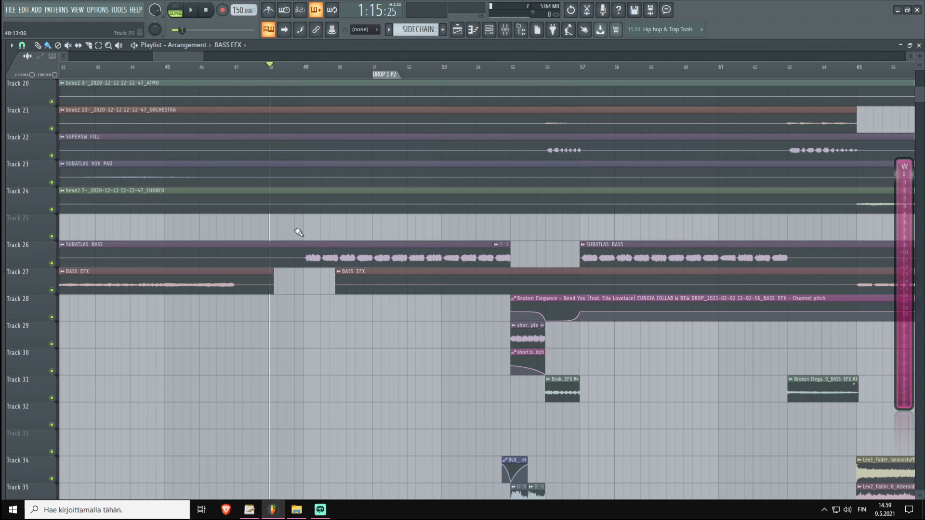
scroll(304, 67, "up", 3)
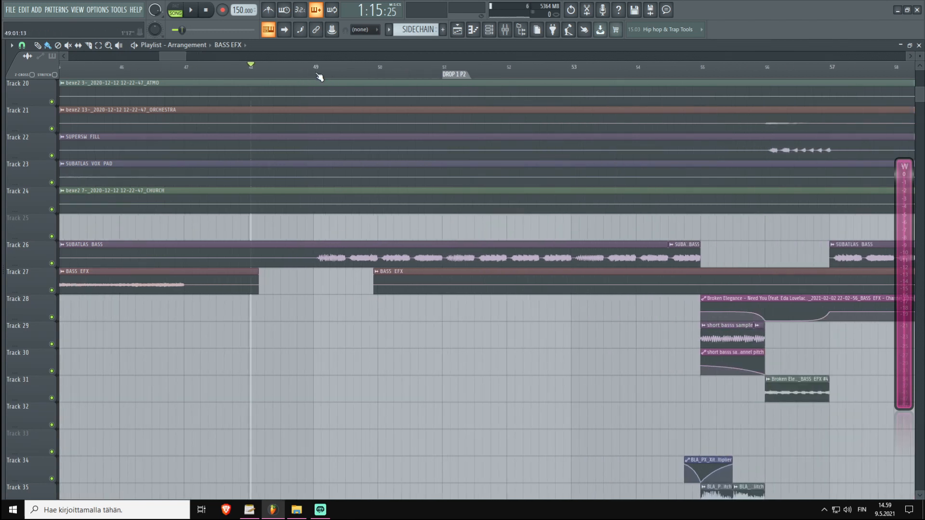
scroll(319, 76, "down", 3)
left_click(318, 70)
scroll(318, 70, "up", 5)
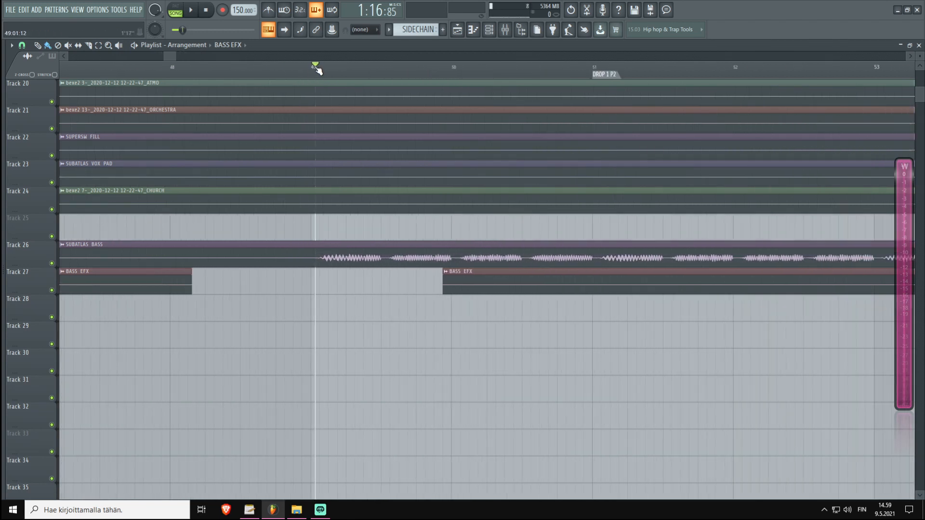
scroll(312, 70, "down", 3)
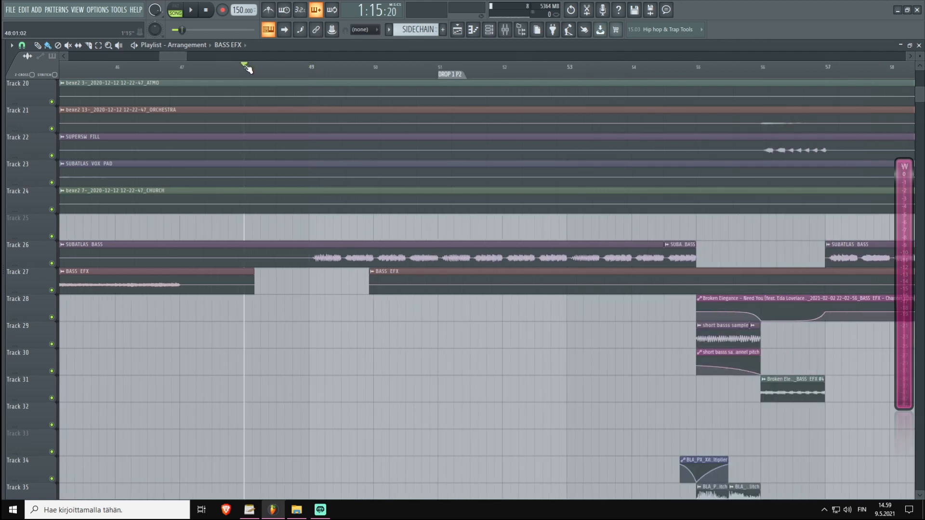
- Clear the mixer solo using the INST BUSS track and play all tracks from about bar 48
key("F9")
right_click(344, 381)
right_click(340, 382)
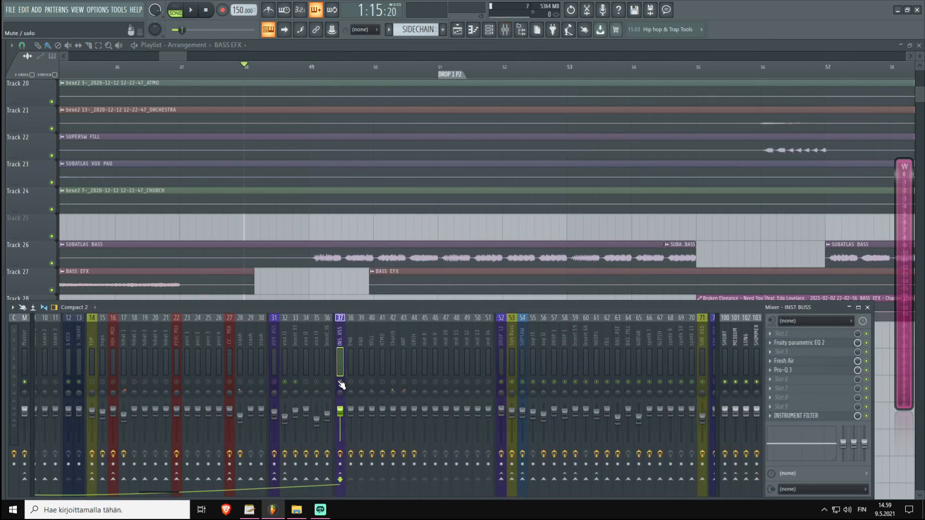
right_click(339, 382)
key("space")
- Close the mixer, listen to the full mix through the DROP 1 P2 section and stop playback
scroll(343, 71, "down", 3)
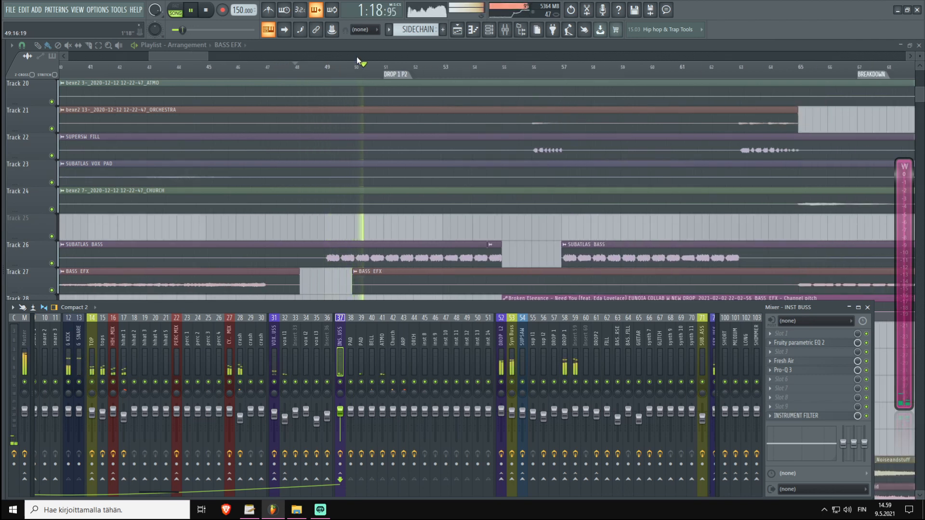
key("F9")
scroll(356, 62, "up", 2)
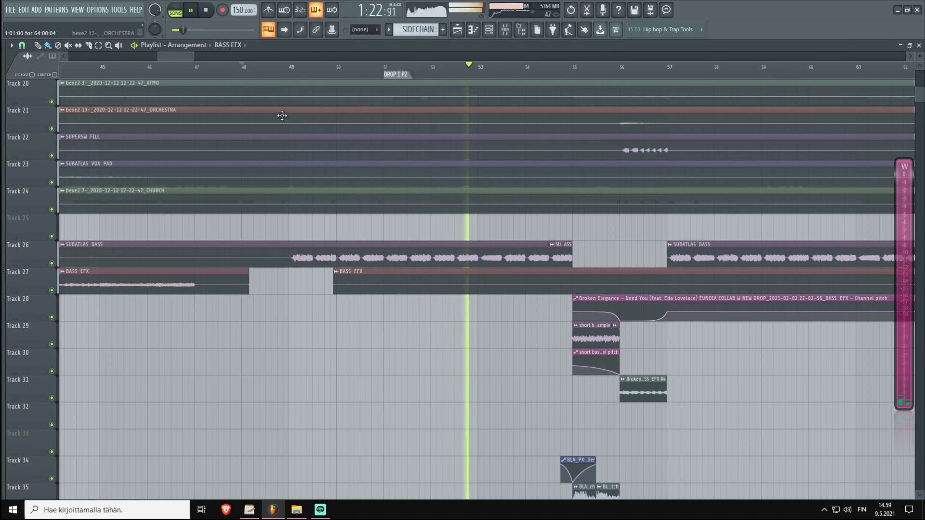
key("space")
- Solo the DROP L2 mixer track again and play the song from just before bar 49
key("F9")
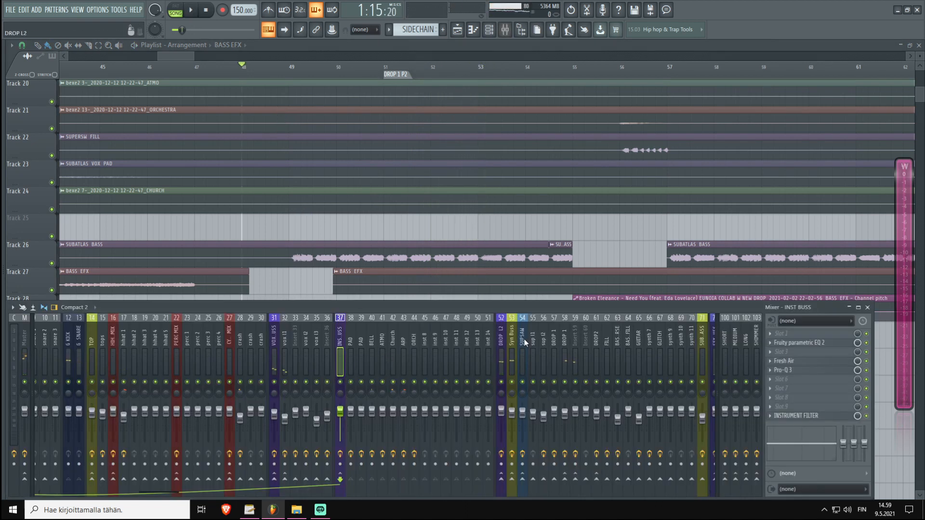
left_click(500, 355)
left_click(287, 69)
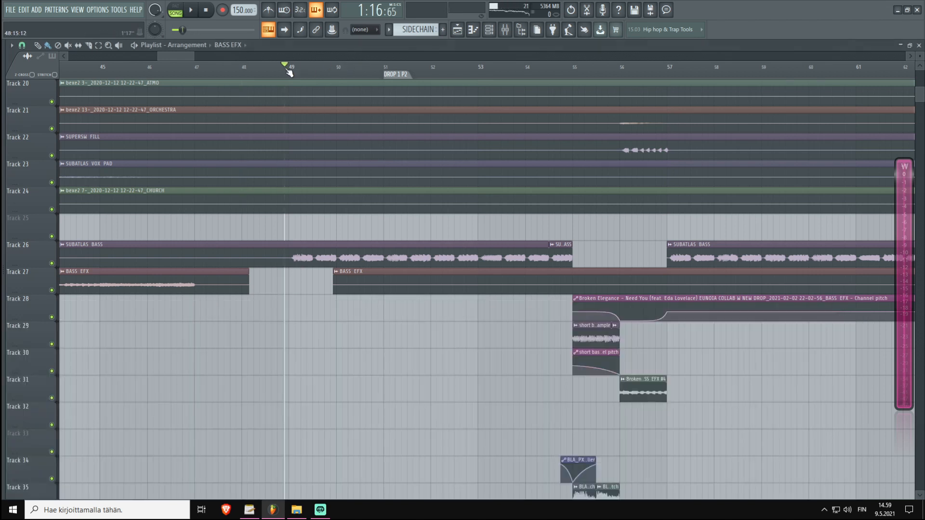
key("space")
- Check the DROP L2 levels in the mixer during playback, close it and stop playback past bar 55
key("F9")
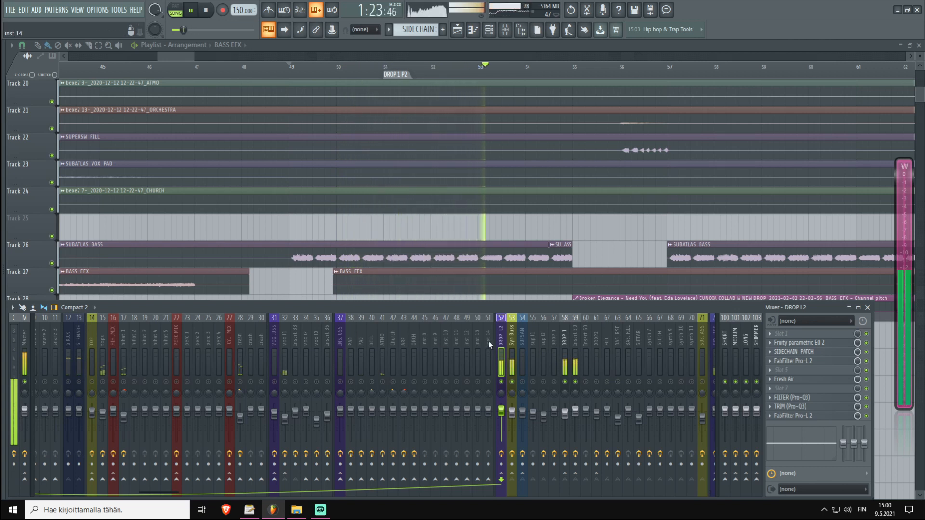
scroll(514, 81, "down", 2)
key("F9")
scroll(547, 73, "up", 3)
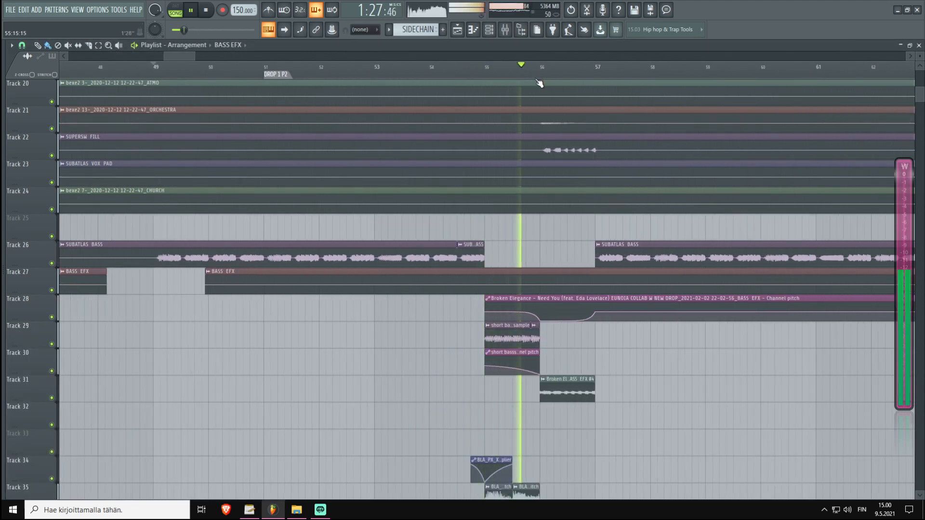
key("space")
- Look over the playlist tracks around DROP 1 P2, from the drums and vocals down to the bass and FX clips
scroll(534, 82, "down", 3)
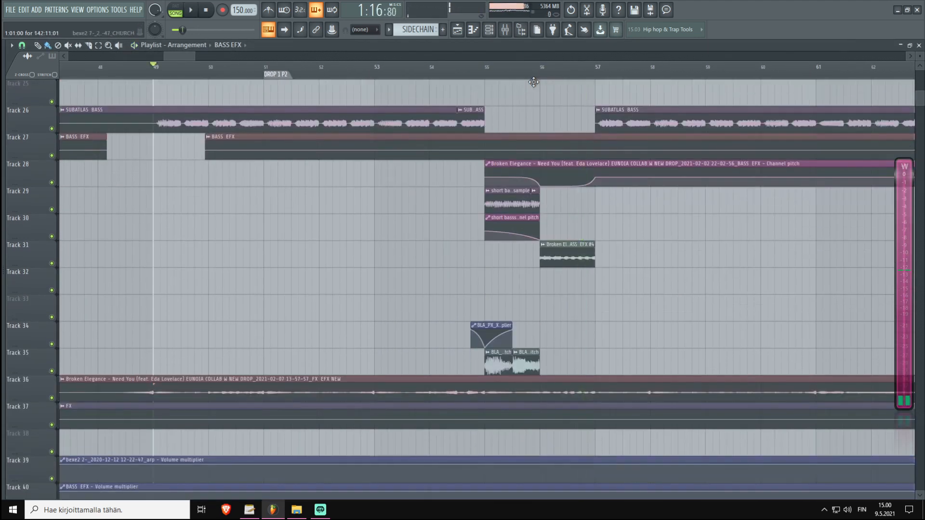
scroll(552, 182, "up", 3)
scroll(523, 72, "down", 4)
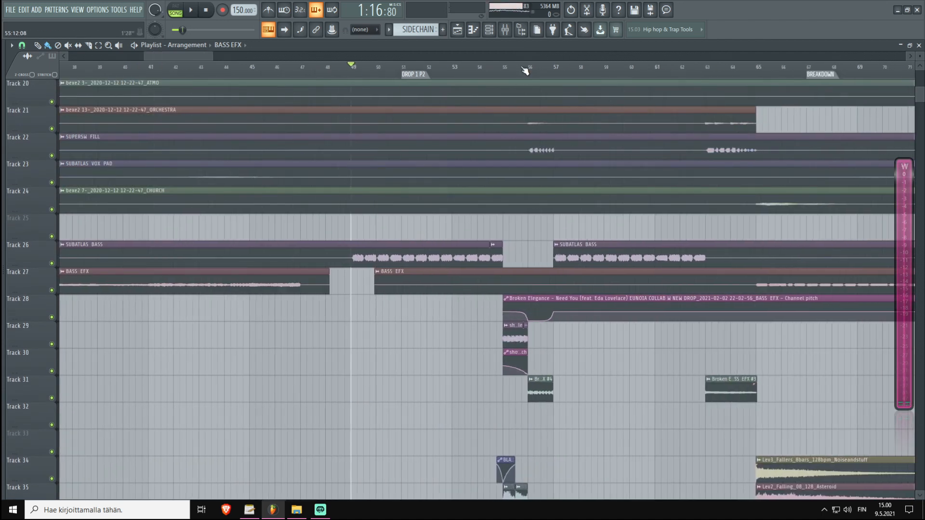
scroll(528, 337, "down", 3)
scroll(482, 313, "up", 10)
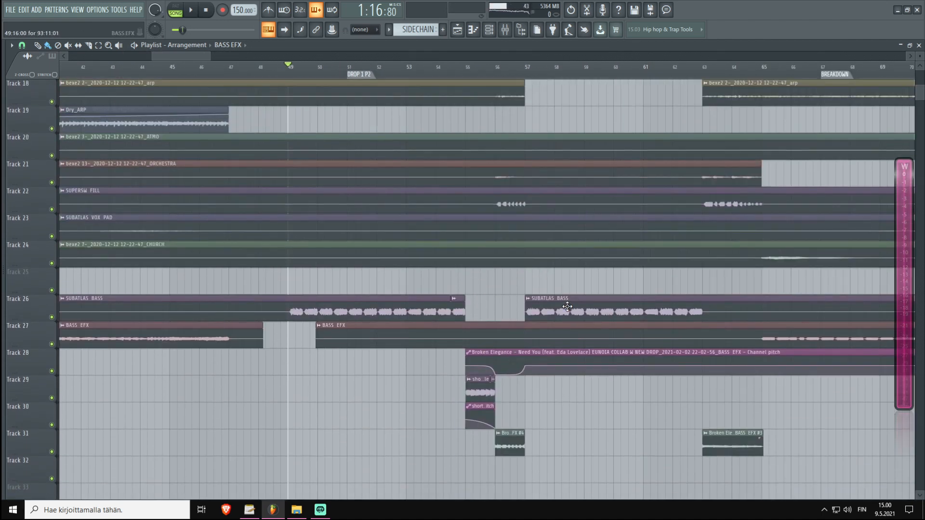
scroll(410, 325, "up", 2)
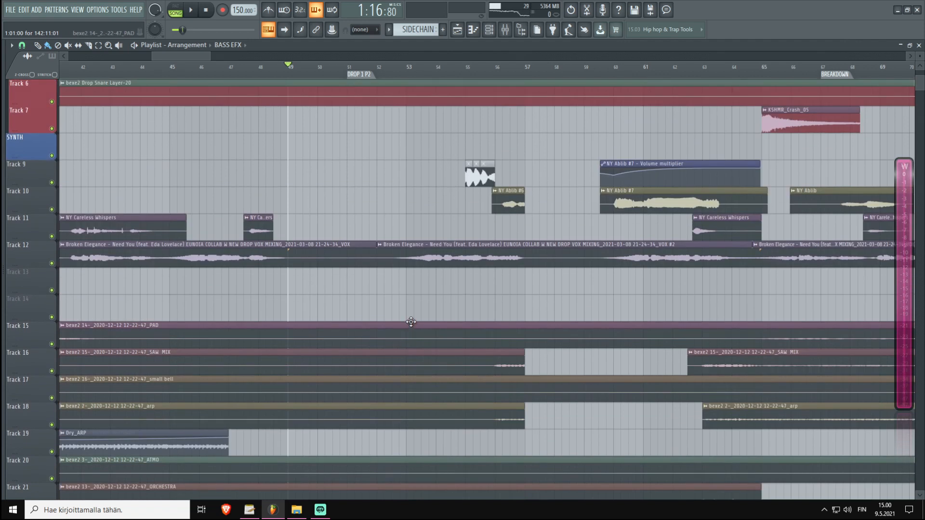
scroll(403, 308, "down", 8)
scroll(364, 205, "up", 3)
- Display the mixer and inspect the effect chains of the DROP 1, Syn Buss and DROP L2 tracks
key("F9")
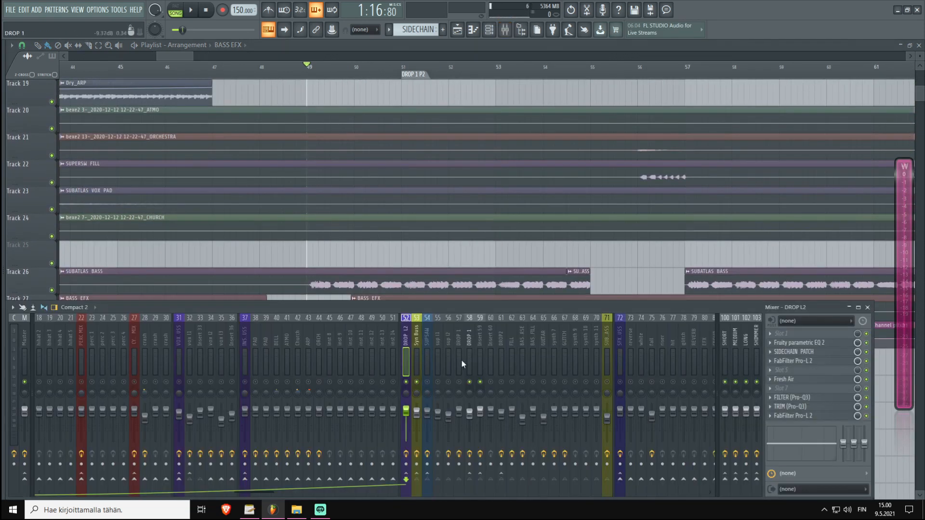
left_click(468, 364)
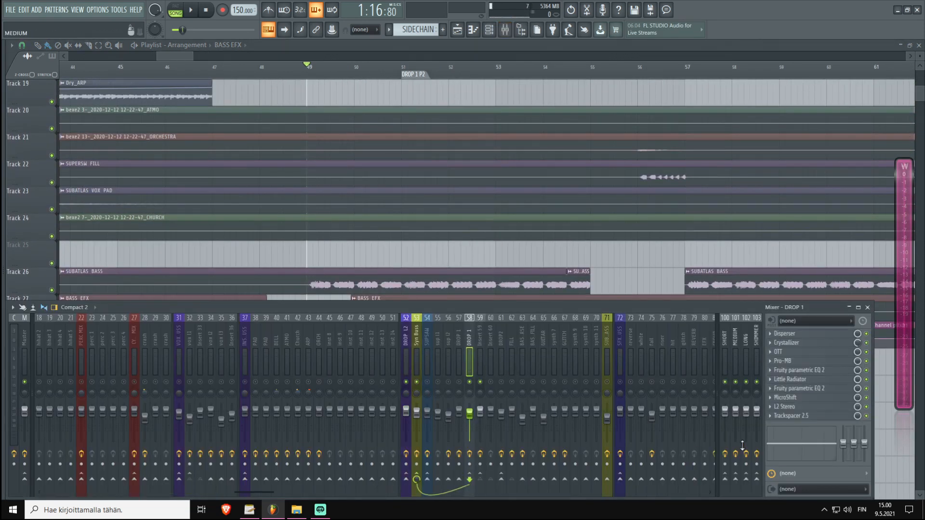
left_click(420, 363)
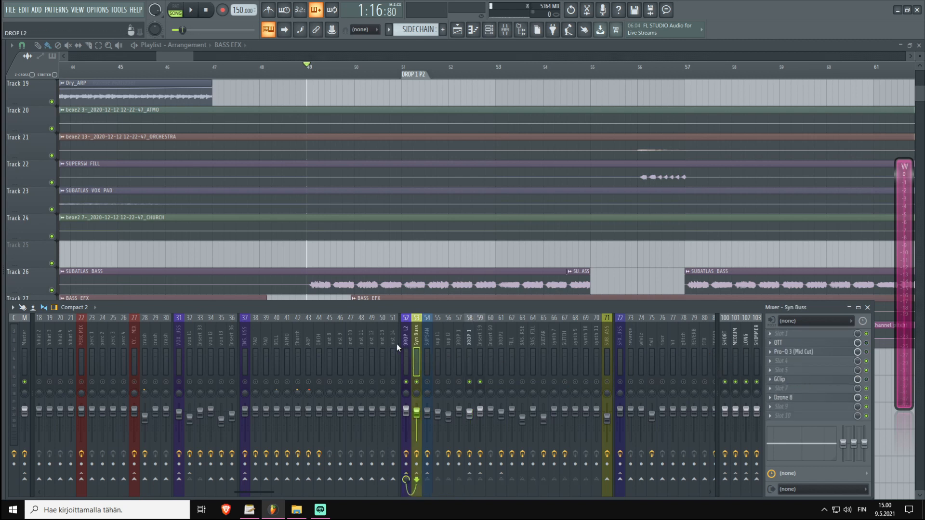
left_click(409, 351)
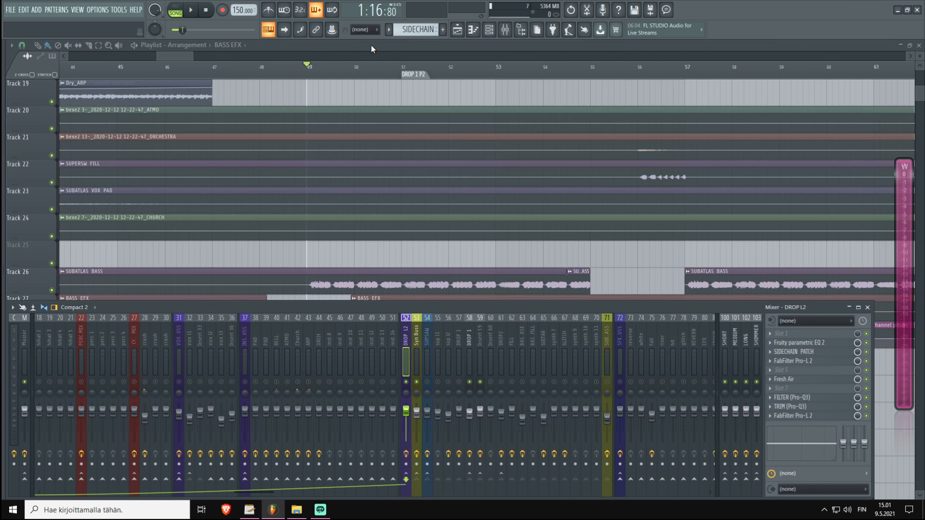
- Close the mixer and place the playhead at about bar 105, after the DROP2 P2 marker
key("F9")
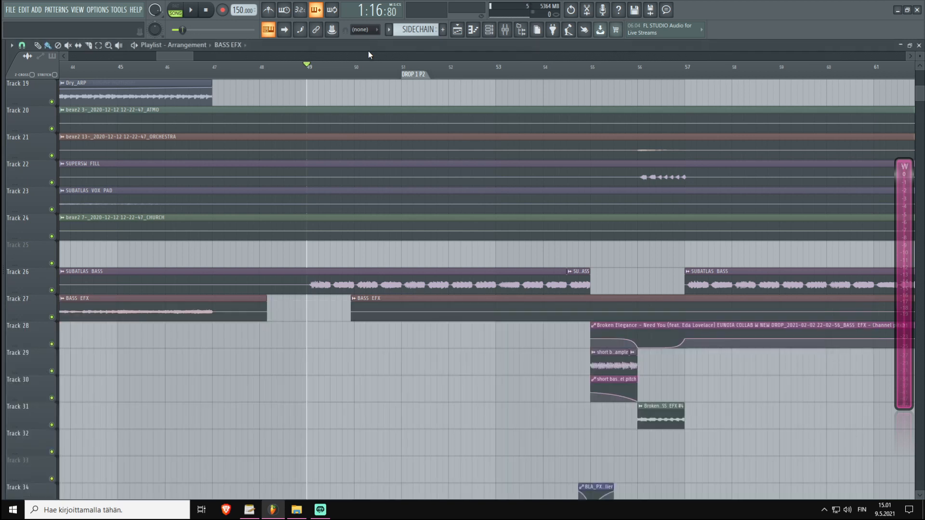
scroll(353, 72, "down", 10)
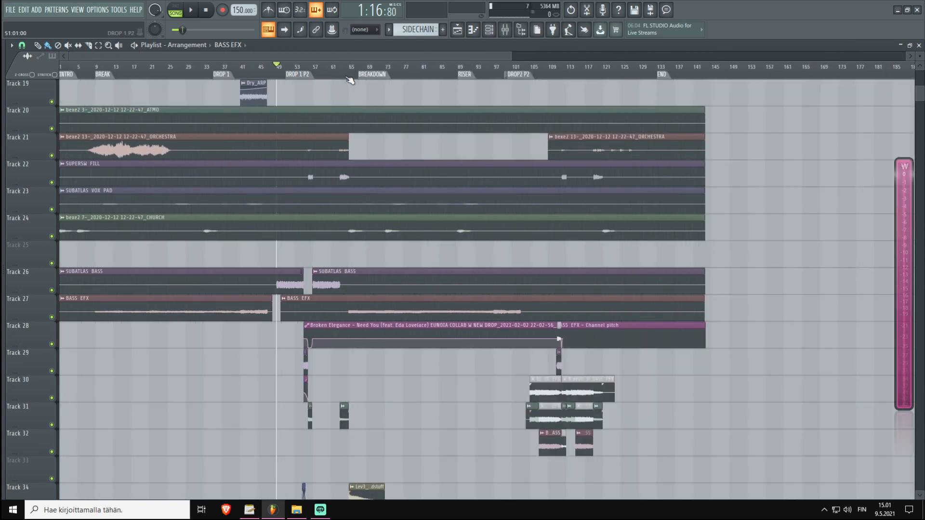
scroll(474, 75, "up", 8)
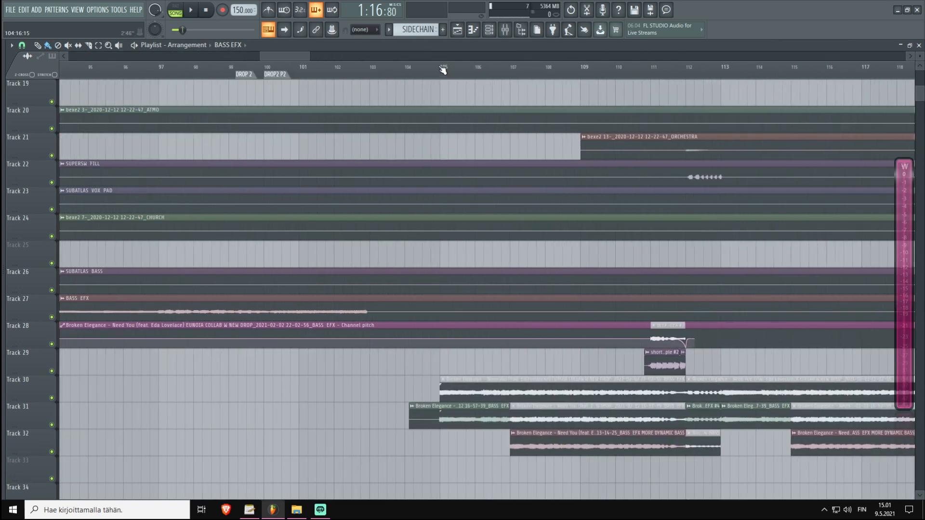
scroll(443, 73, "up", 2)
- Play the soloed DROP L2 track from about bar 105 and view the bass clips on Tracks 28 to 32 with the mixer closed
key("F9")
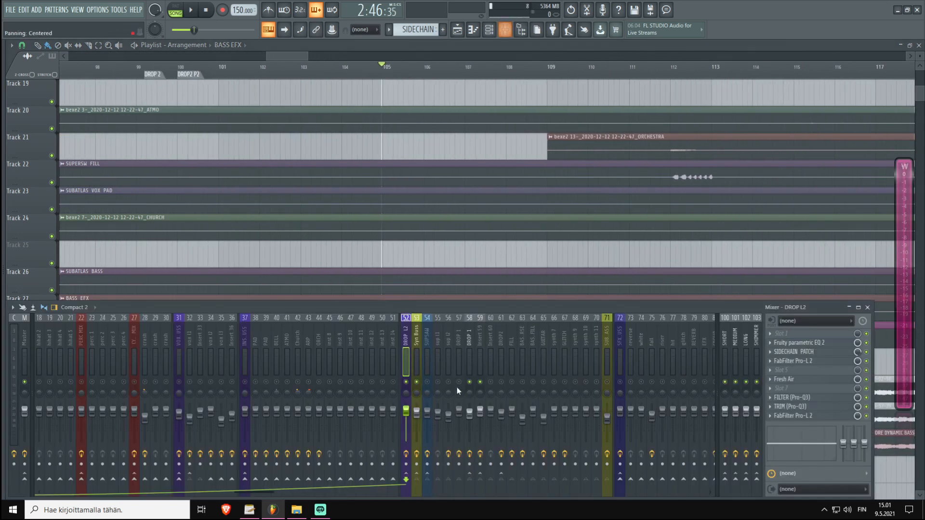
key("space")
key("F9")
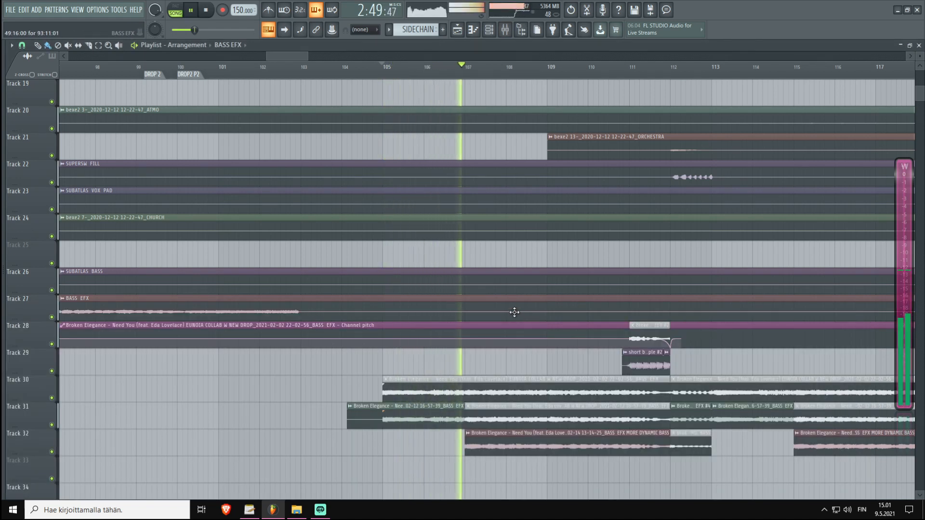
scroll(495, 78, "up", 3)
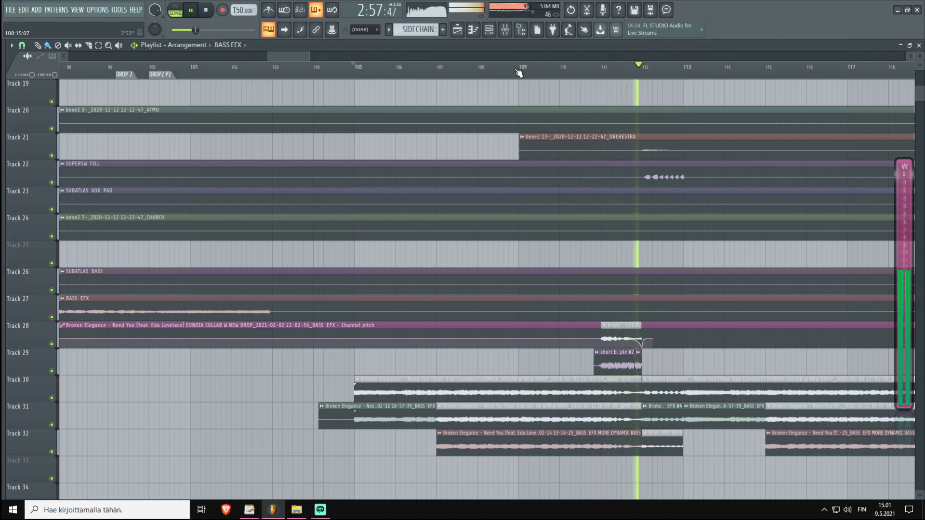
- Stop playback, solo the DROP2 track in the mixer to view its effect chain, and close the mixer
key("space")
left_click(505, 30)
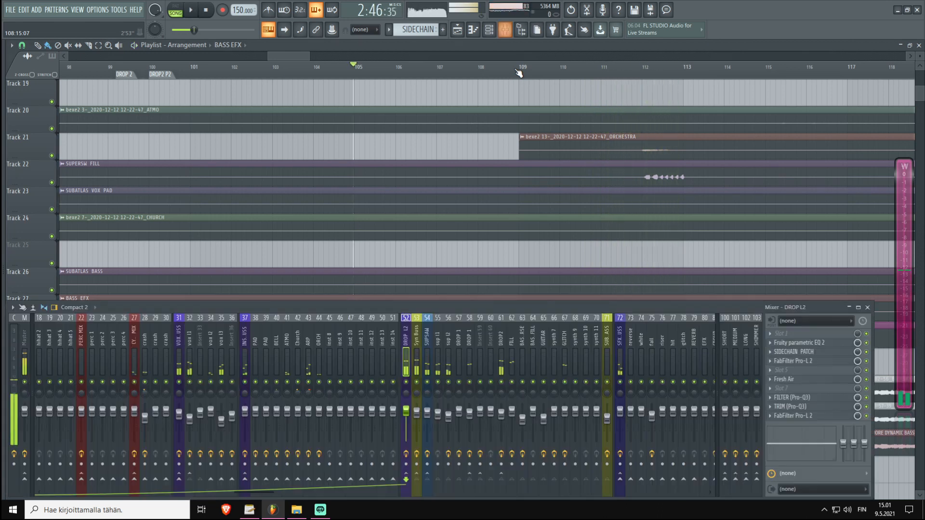
left_click(501, 364)
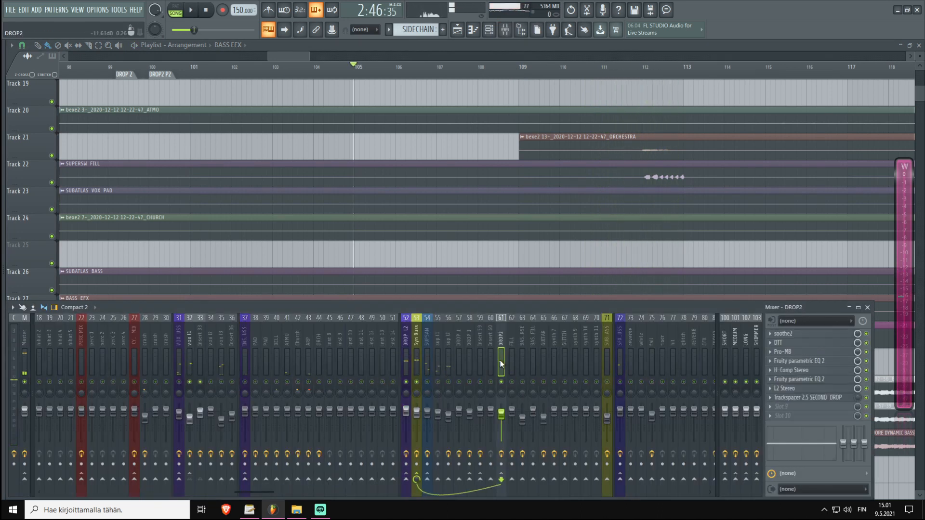
left_click(460, 31)
- Play the bass clips on Tracks 30 and 31 from bar 105, and again from about bar 106
scroll(466, 80, "up", 2)
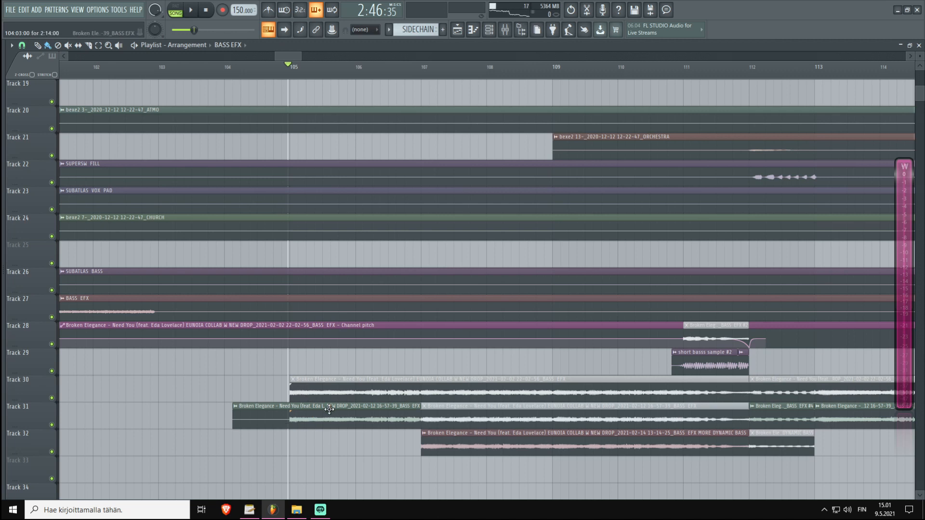
key("space")
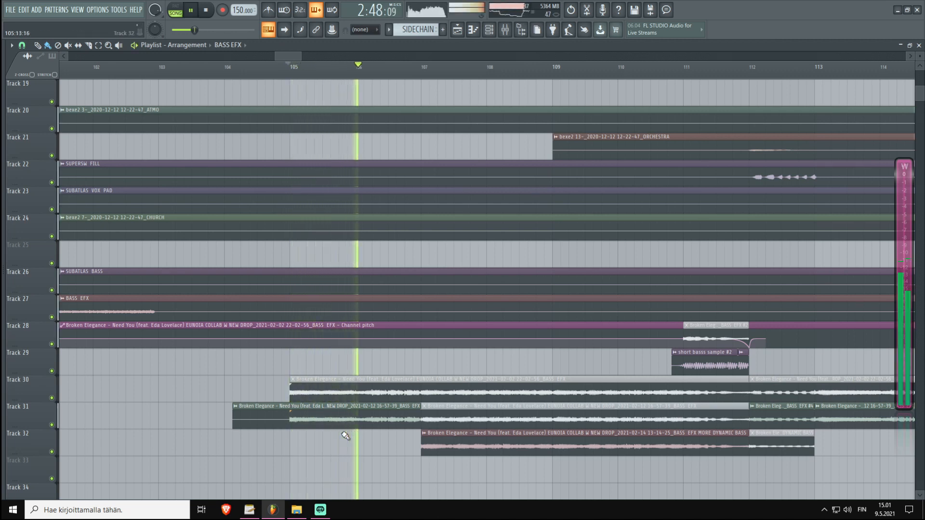
key("space")
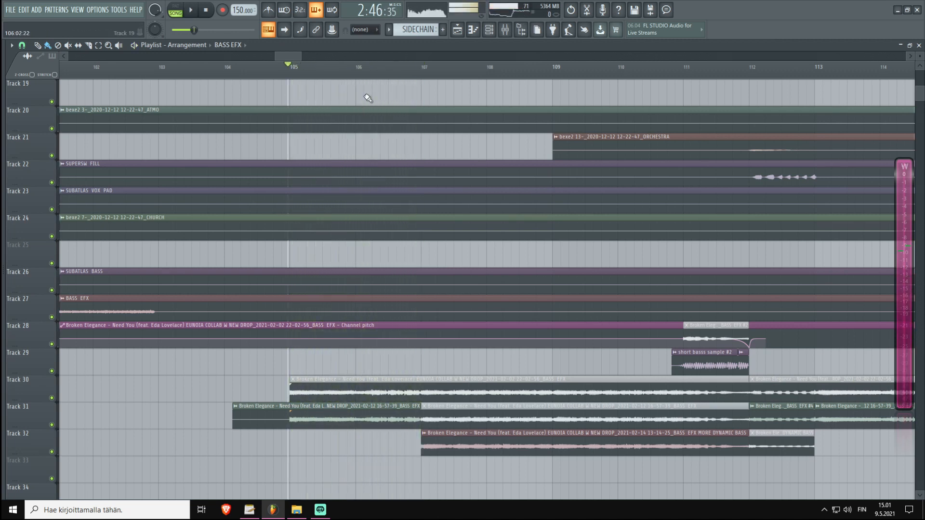
left_click_drag(354, 68, 356, 67)
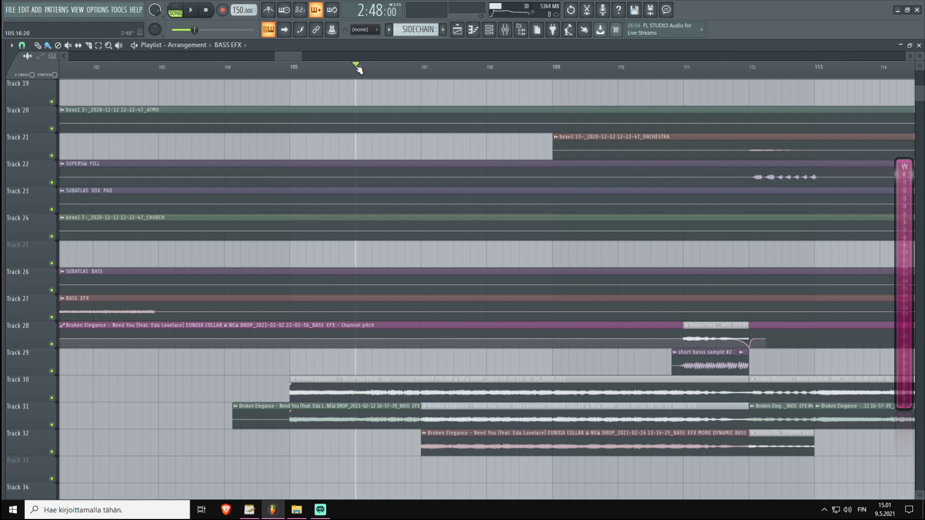
key("space")
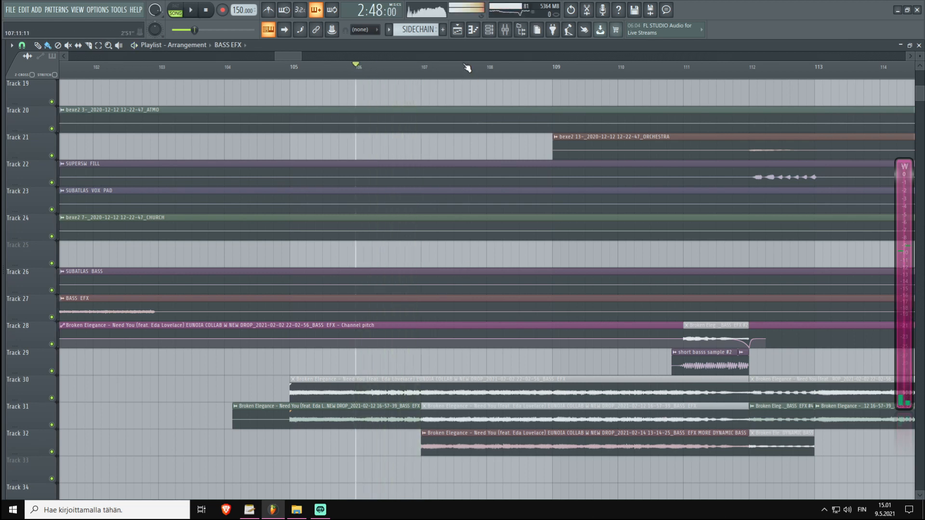
- Play the section from bar 107, where the MORE DYNAMIC BASS clip on Track 32 starts
left_click(424, 68)
scroll(505, 65, "down", 1)
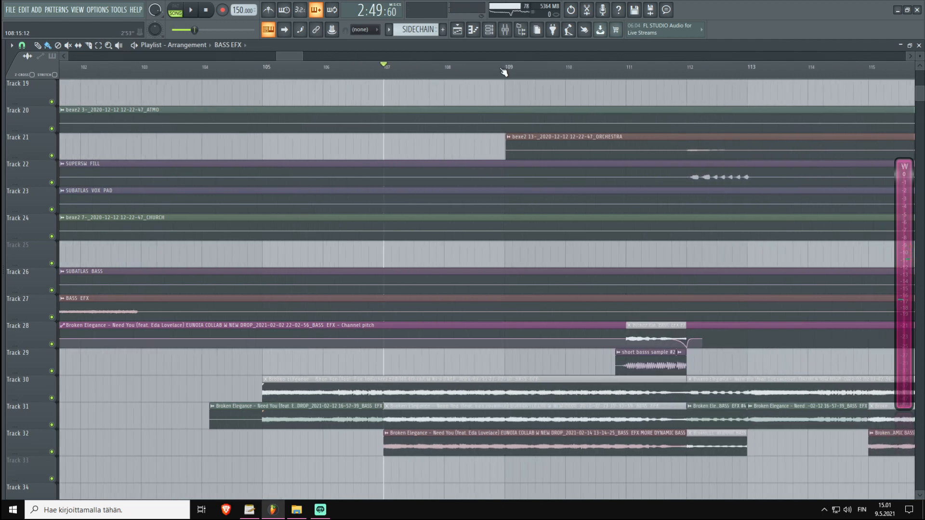
scroll(532, 72, "up", 2)
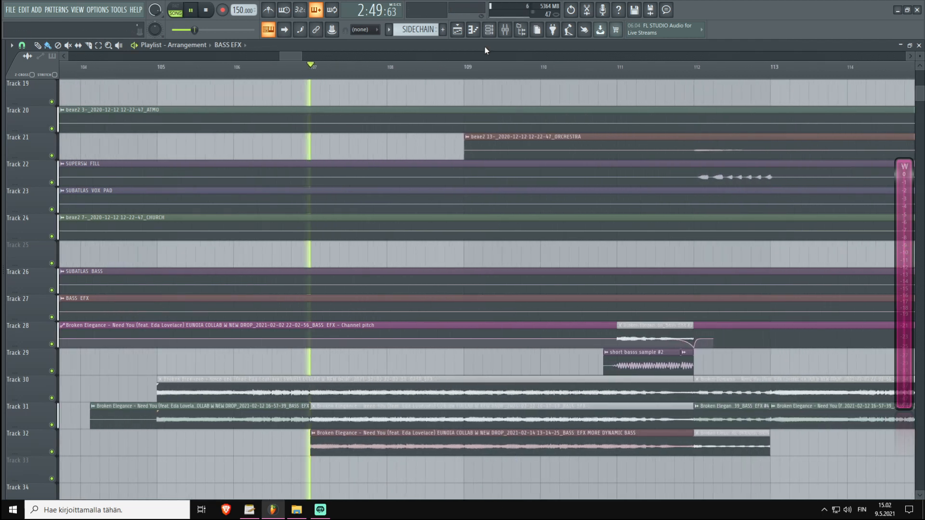
key("space")
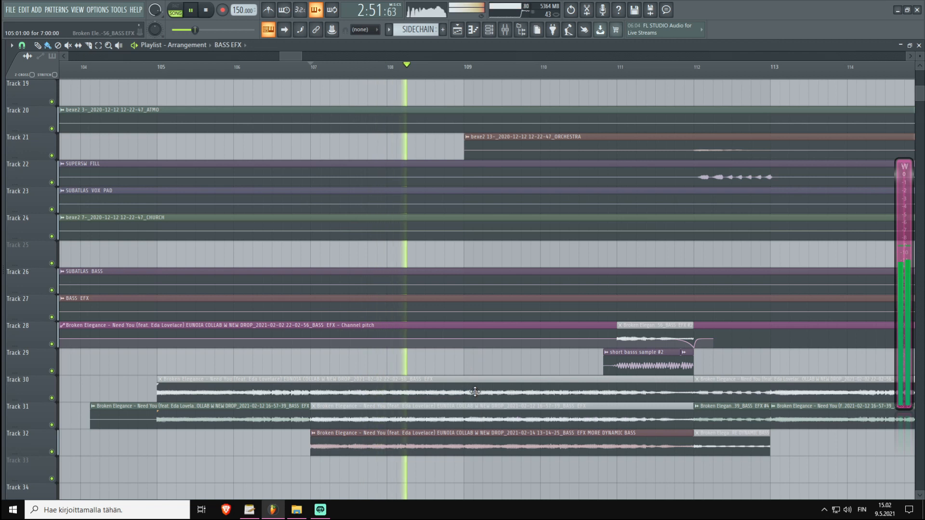
key("space")
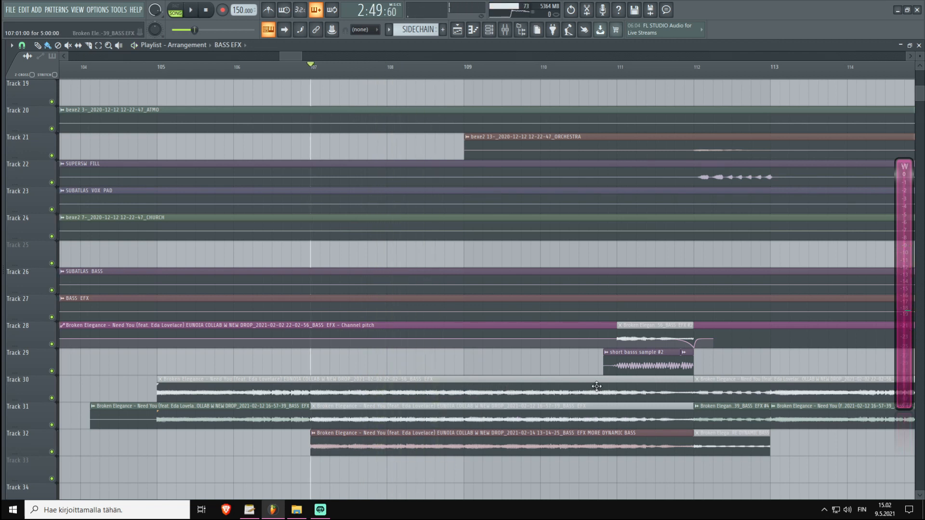
- Solo Track 29 to play its short bass sample from bar 111, unsolo it and replay the passage with all tracks
scroll(568, 72, "down", 3)
scroll(684, 74, "up", 4)
left_click(484, 69)
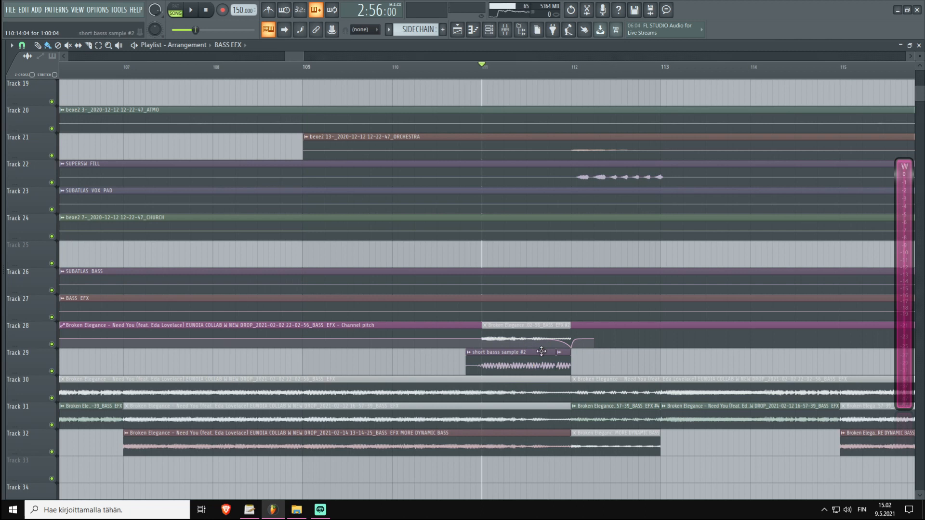
right_click(53, 372)
key("space")
key("space")
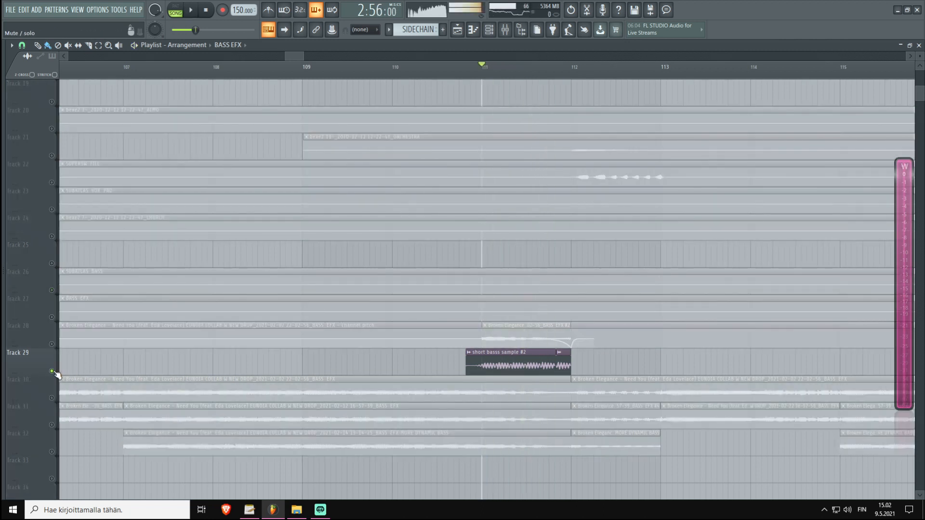
right_click(53, 371)
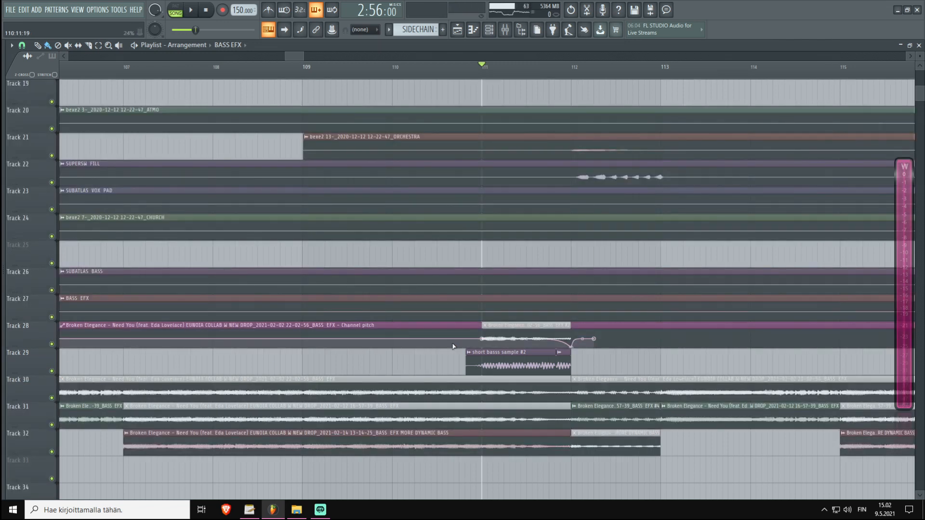
key("space")
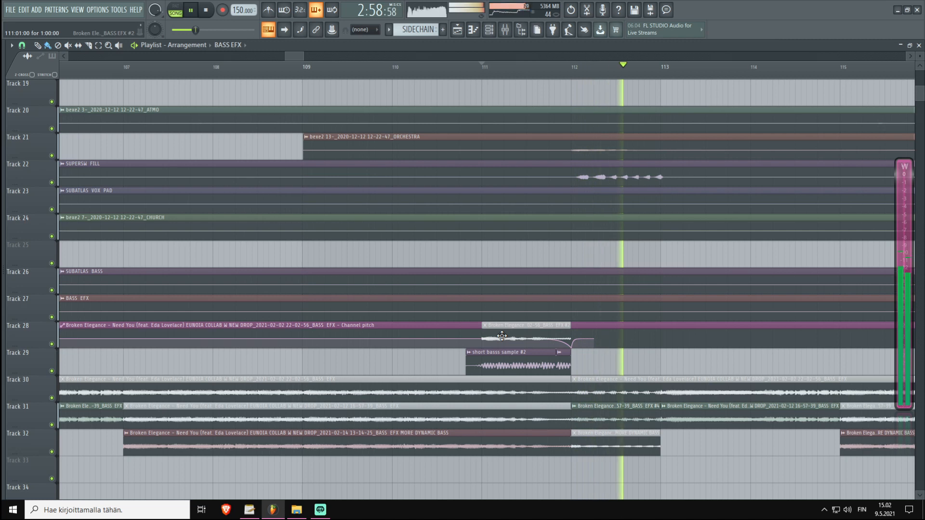
key("space")
- Place the playhead at bar 112 and look over the drum, vocal and fill clips around it
scroll(598, 71, "down", 5)
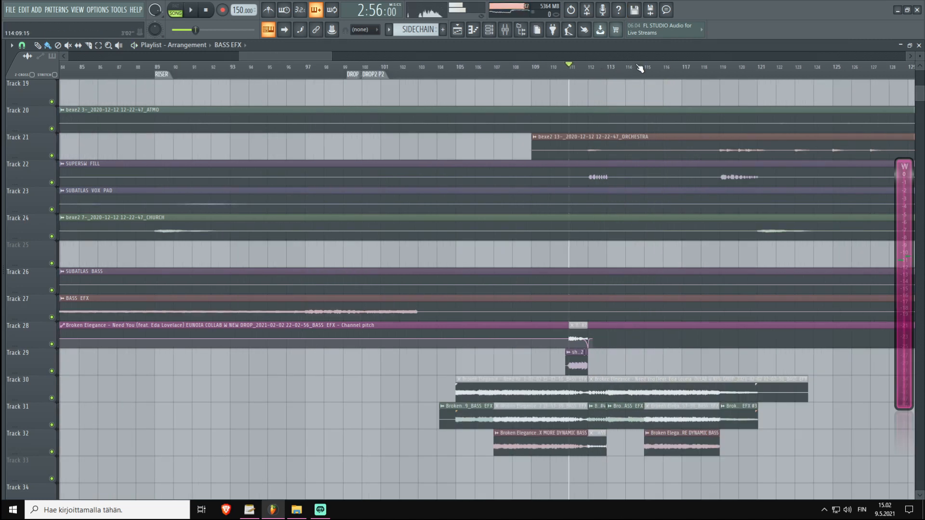
scroll(636, 68, "up", 4)
left_click(472, 69)
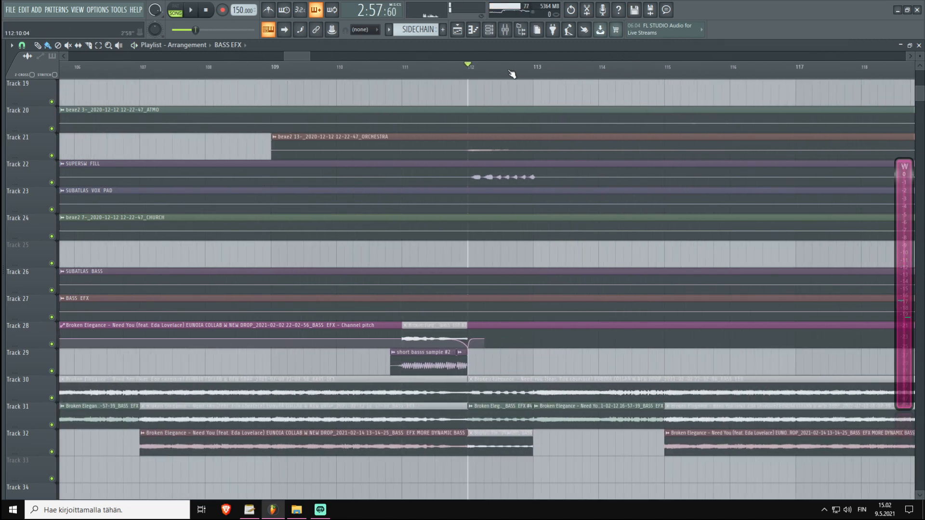
scroll(504, 73, "up", 2)
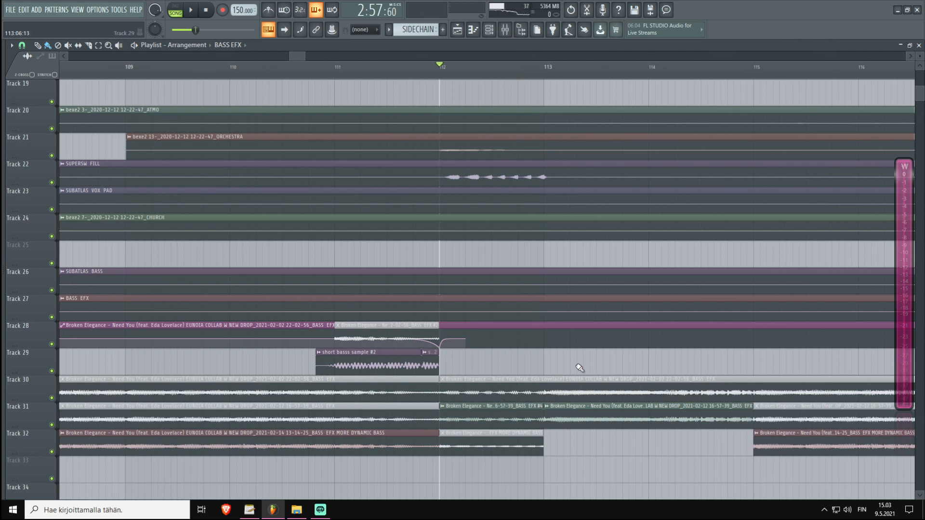
scroll(484, 260, "up", 6)
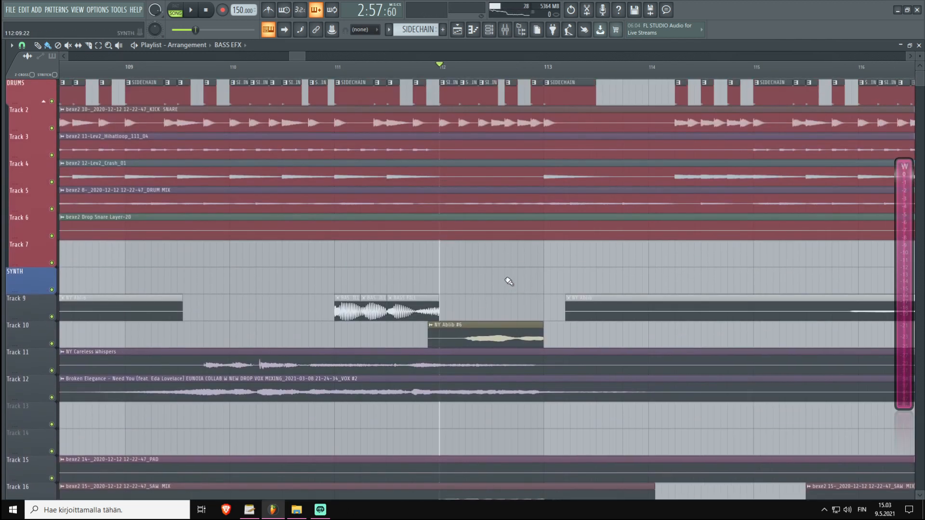
scroll(512, 293, "down", 5)
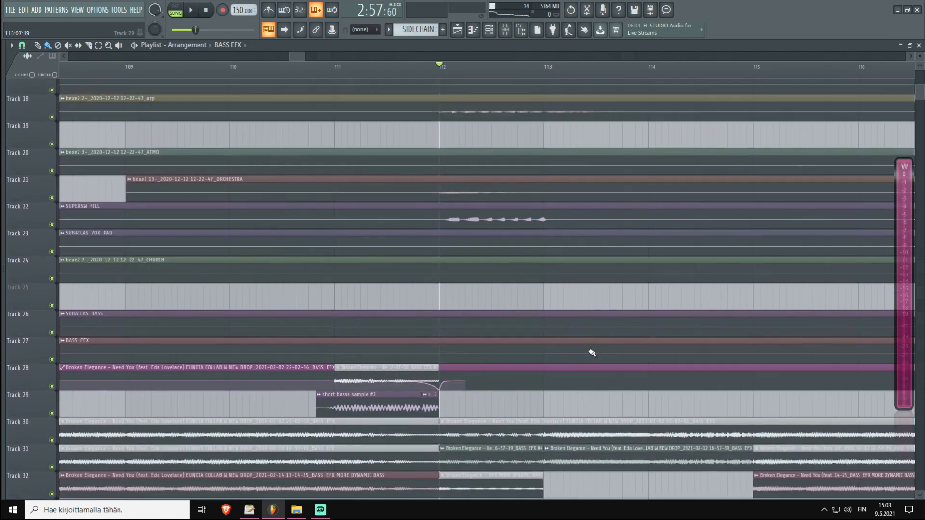
- Play the passage from bar 112 to about bar 114 while viewing the bass clips, and stop playback
key("space")
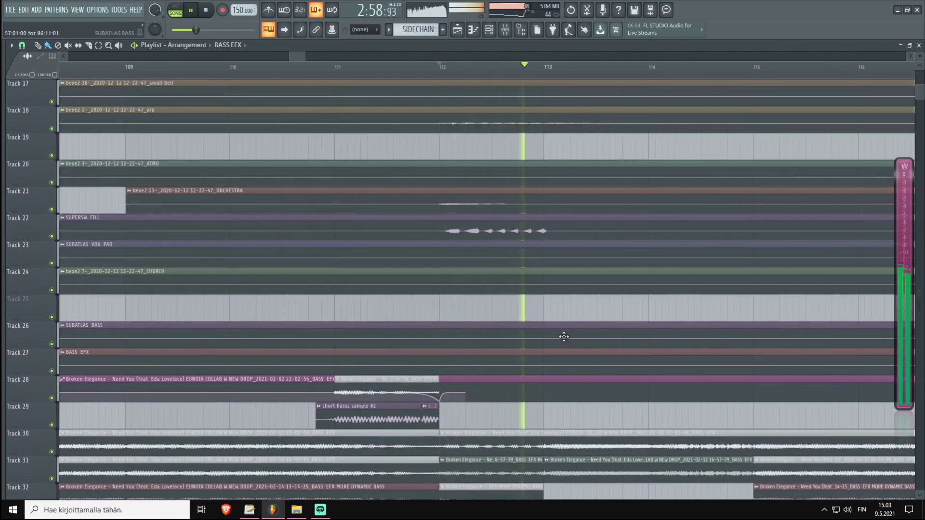
scroll(522, 74, "down", 5)
scroll(539, 74, "up", 6)
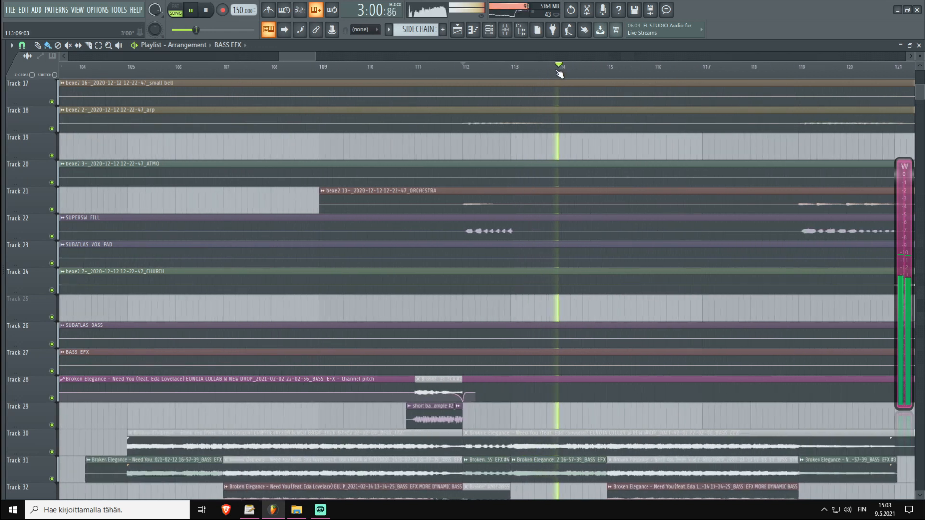
key("space")
- Start playback from bar 113 and jump back to the start of the Track 30 bass clip at about bar 105
scroll(533, 346, "down", 2)
scroll(540, 76, "down", 3)
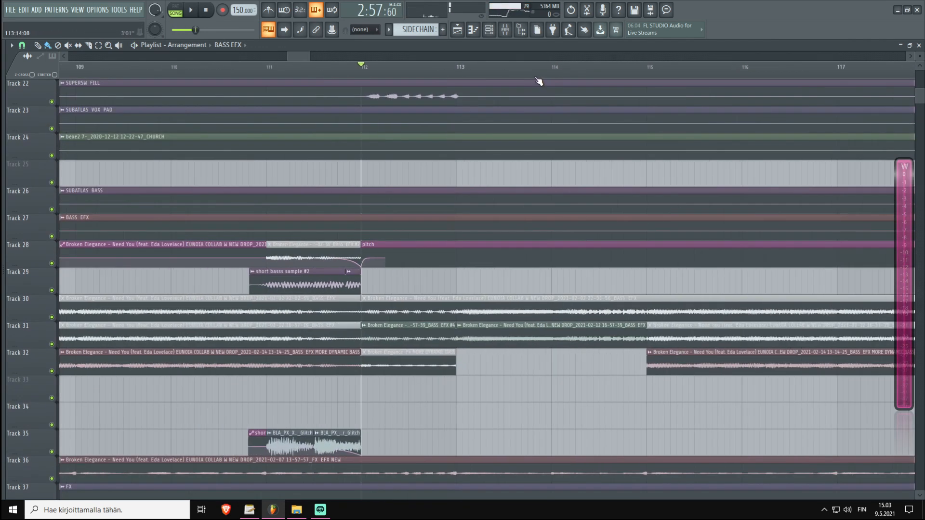
left_click(487, 67)
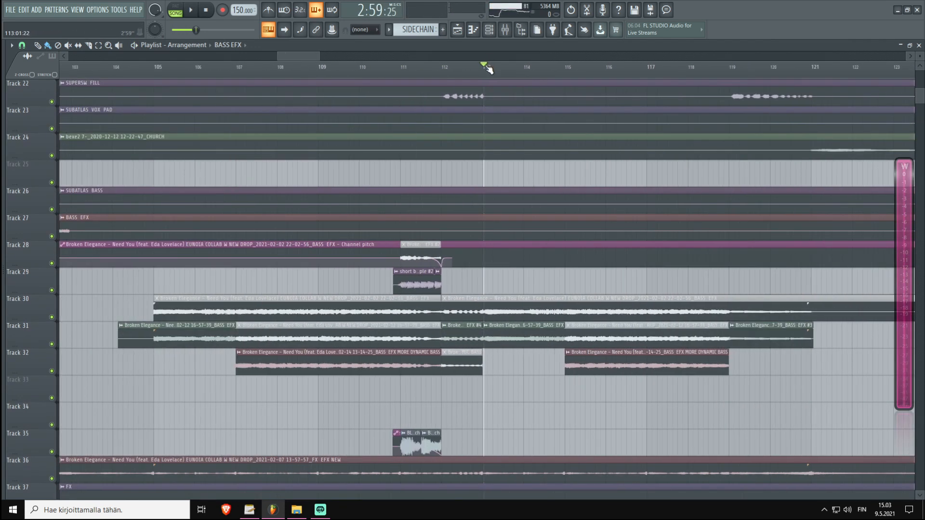
scroll(486, 70, "down", 3)
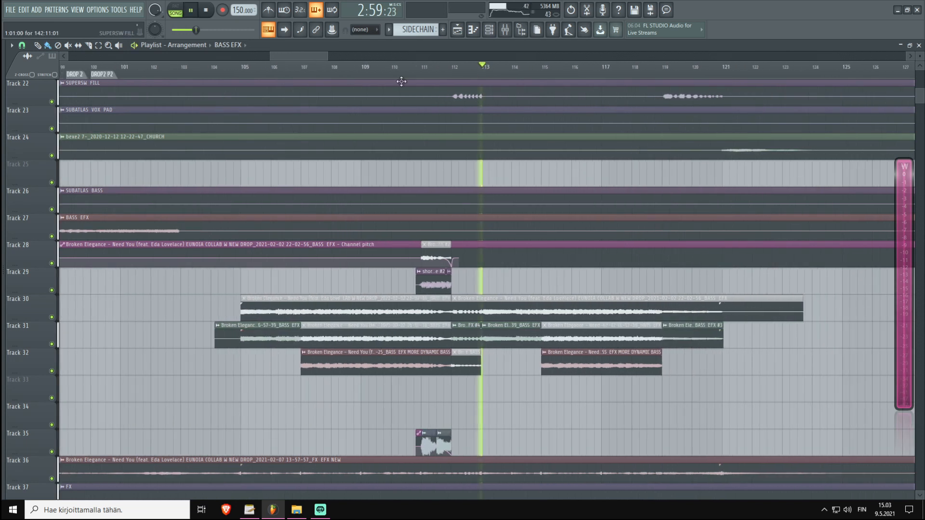
key("space")
left_click(240, 67)
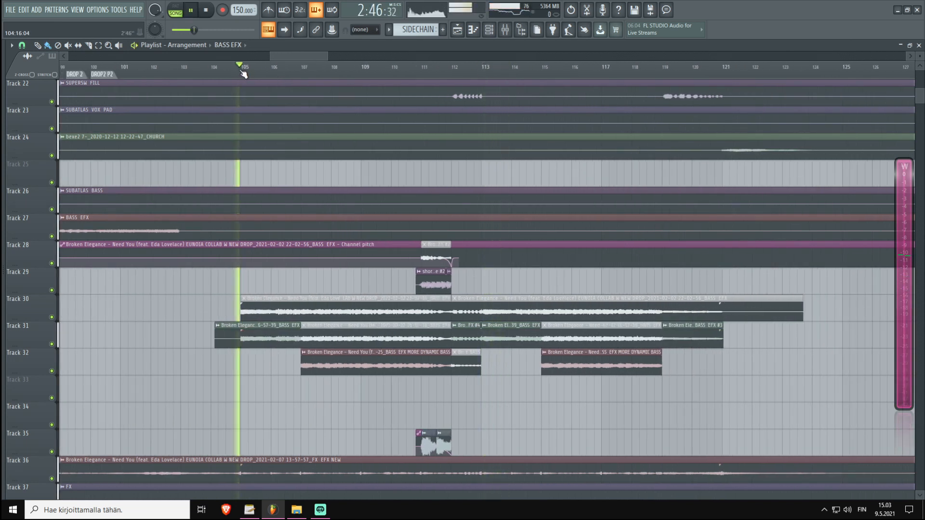
- Continue playback from bar 114 into the second MORE DYNAMIC BASS clip on Track 32, and stop
left_click(514, 67)
scroll(514, 68, "up", 3)
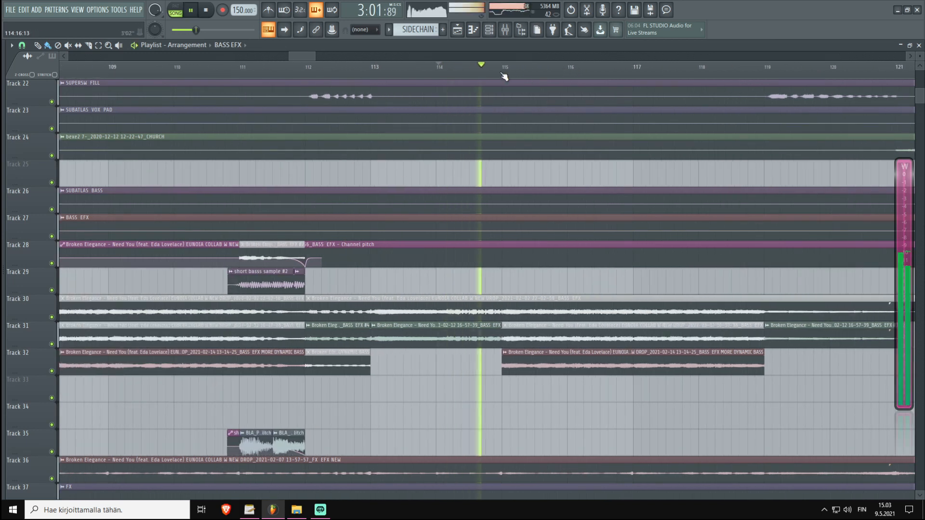
scroll(501, 73, "down", 3)
key("space")
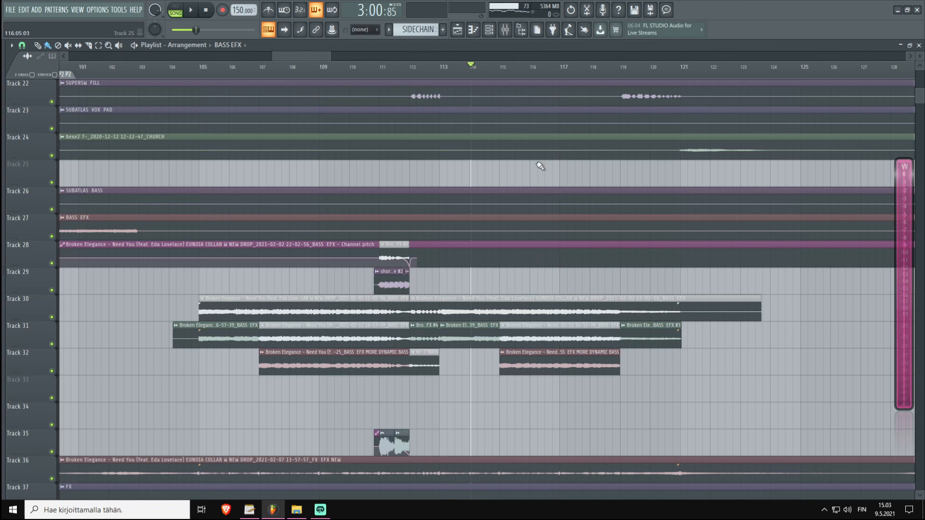
- Look over the whole arrangement, from the FX and volume automation tracks up to the vocal and drum tracks
scroll(524, 83, "down", 3)
scroll(521, 72, "down", 5)
scroll(463, 175, "up", 6)
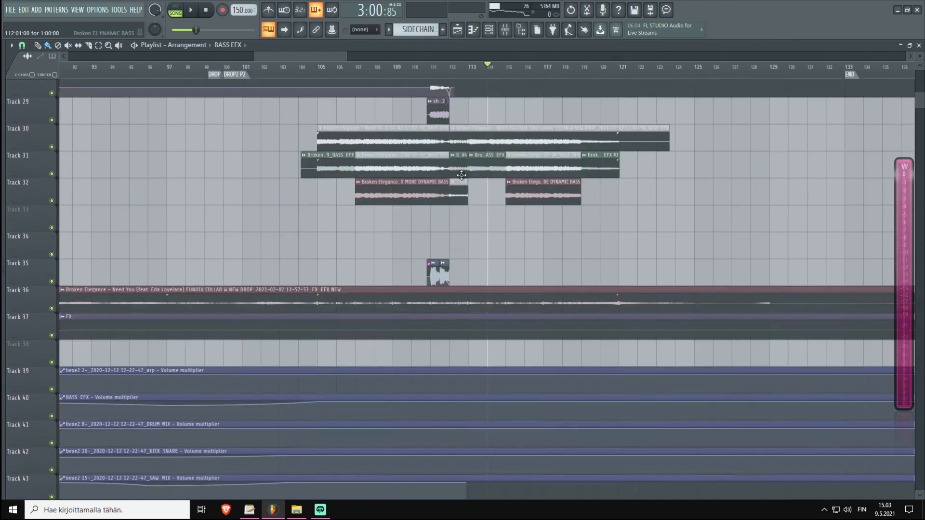
scroll(458, 77, "down", 10)
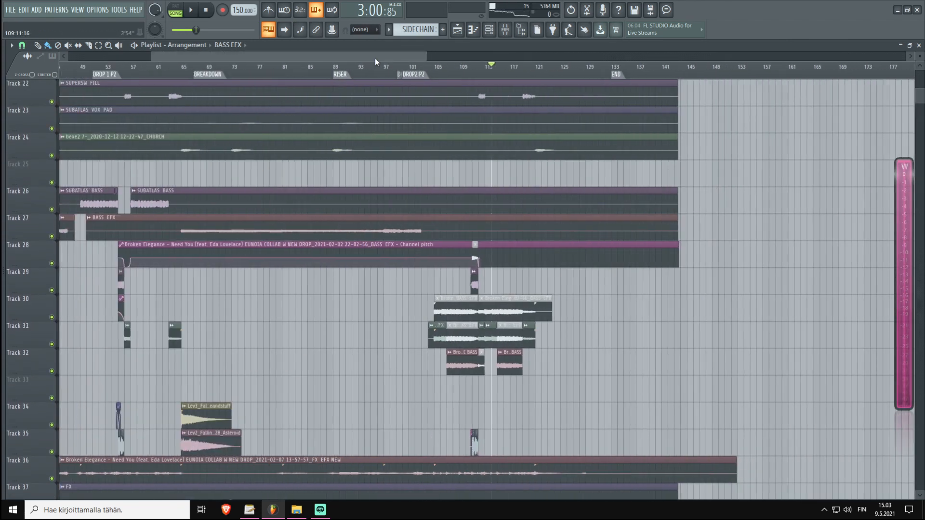
scroll(567, 407, "up", 6)
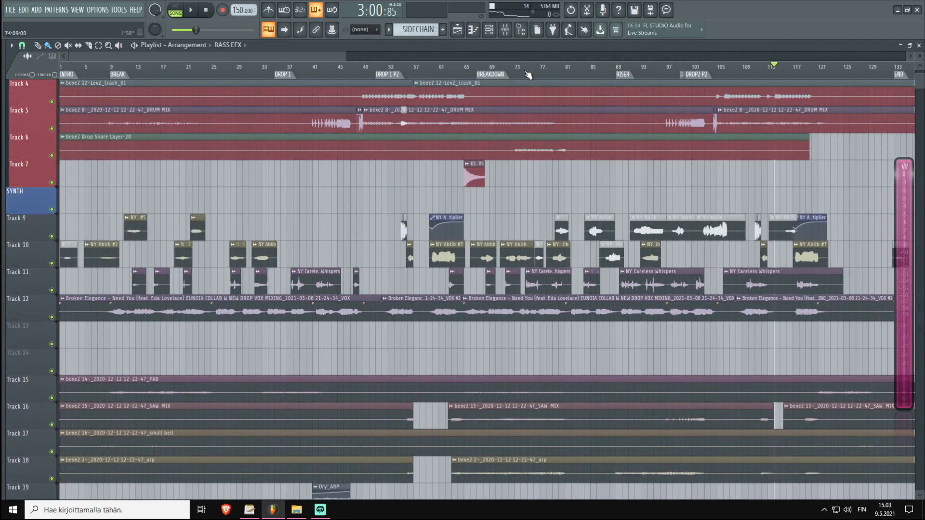
scroll(270, 53, "up", 4)
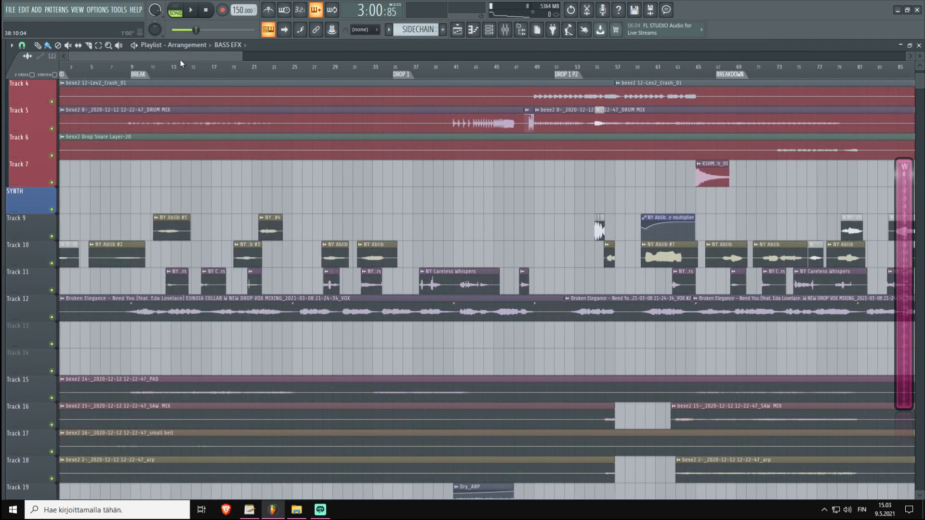
- Place the playhead in the intro at about bar 6, before the BREAK marker
left_click(133, 68)
scroll(133, 69, "up", 3)
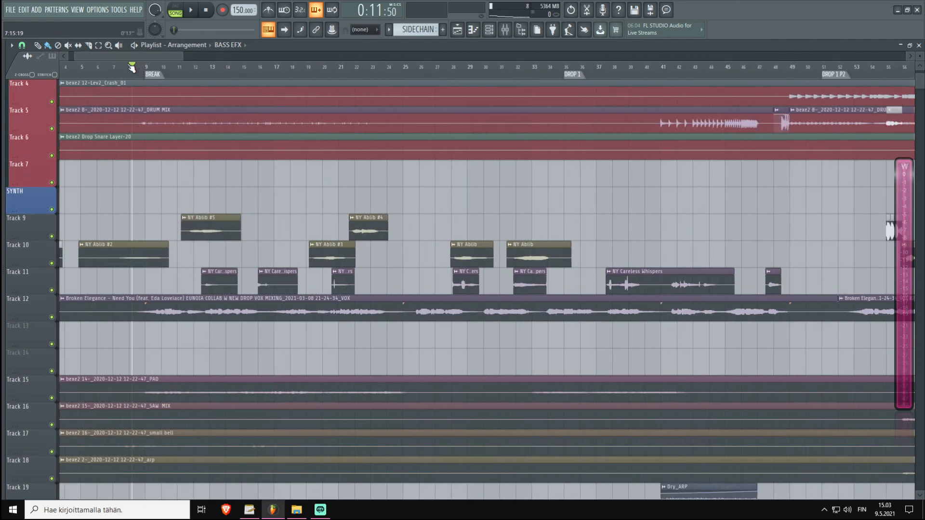
left_click_drag(126, 57, 117, 57)
left_click(147, 67)
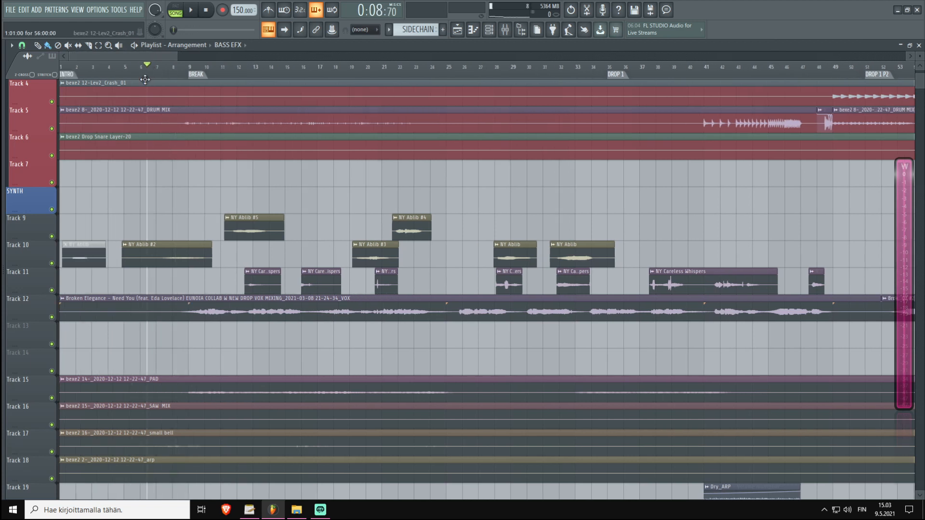
- Display the mixer and inspect the VOX BUSS track's effect chain
key("F9")
left_click(179, 357)
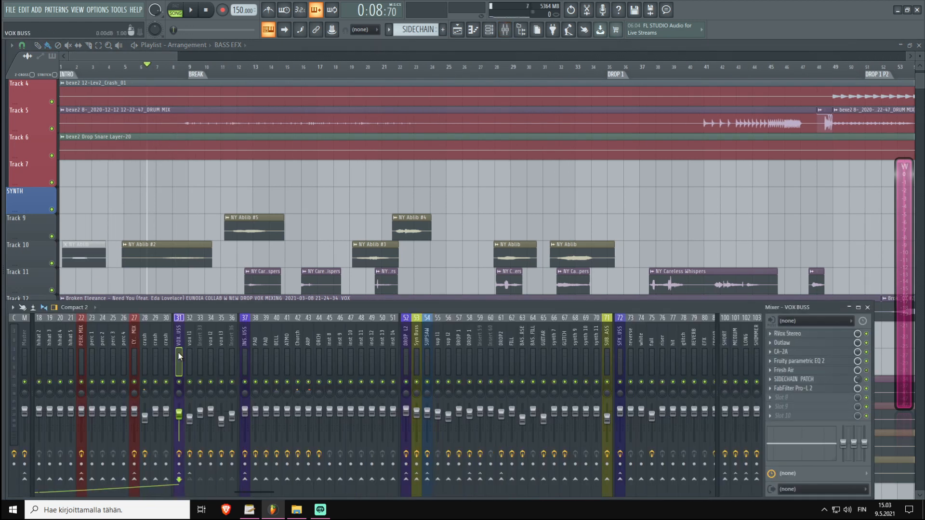
- Hide the mixer, play the full mix from about bar 6 into the break, and stop
key("F9")
key("space")
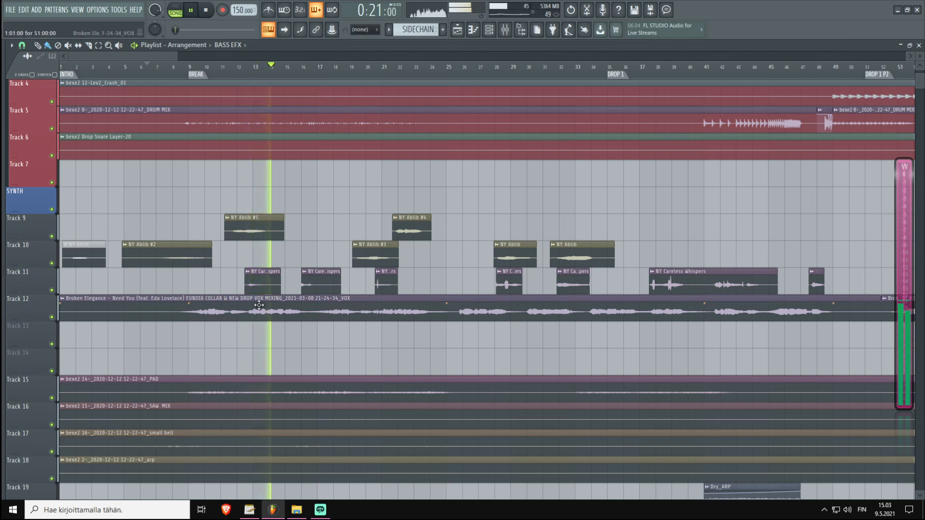
key("space")
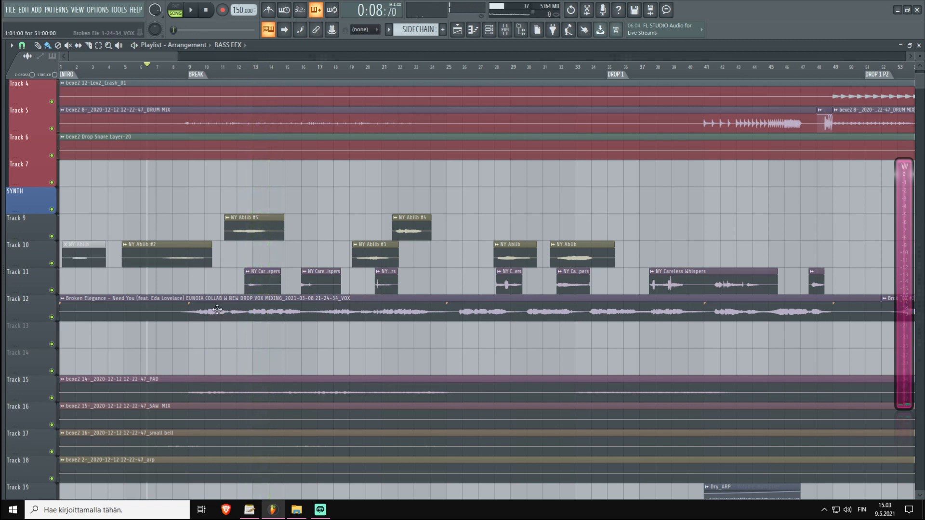
- Solo the NY Careless Whispers clips on Track 11, play them from about bar 12, stop, and release the solo
left_click(249, 69)
left_click(180, 67)
left_click(238, 67)
scroll(247, 77, "up", 3)
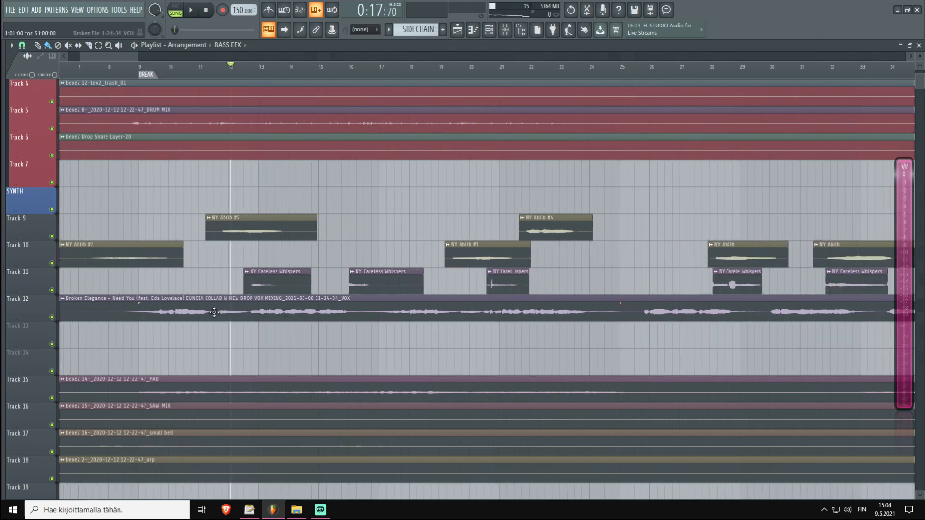
right_click(52, 290)
key("space")
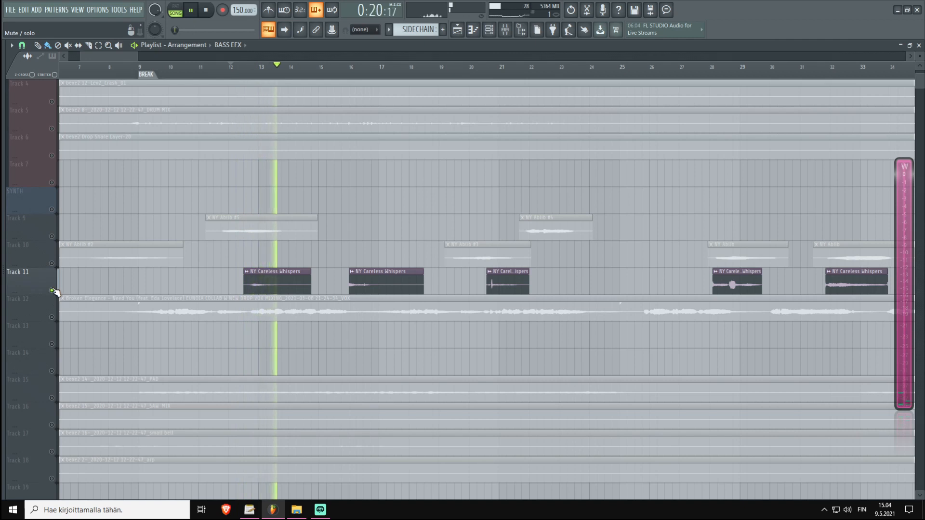
right_click(52, 290)
key("space")
- Place the playhead at about bar 8, before the BREAK marker, and solo the VOX clip on Track 12
scroll(269, 76, "down", 1)
scroll(270, 76, "down", 1)
scroll(187, 73, "up", 2)
left_click(148, 69)
scroll(150, 74, "down", 2)
scroll(157, 75, "up", 2)
right_click(52, 318)
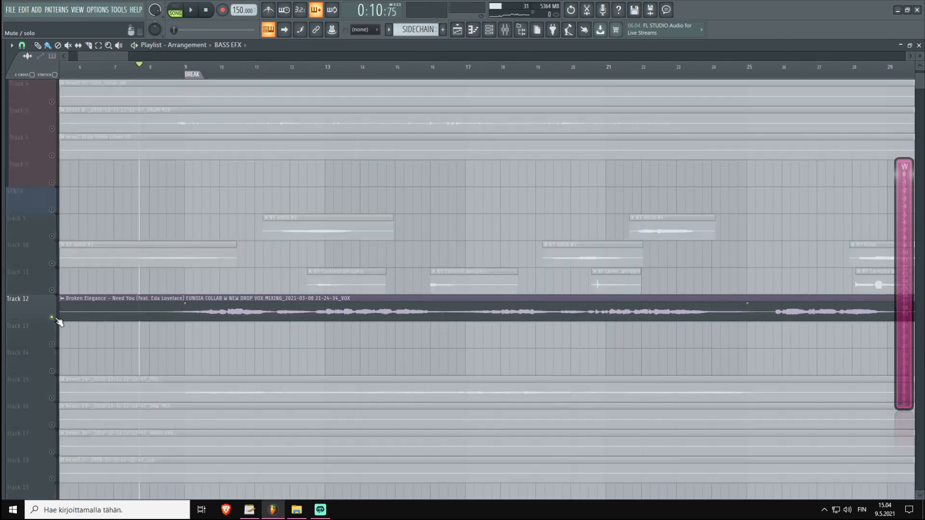
scroll(252, 72, "down", 2)
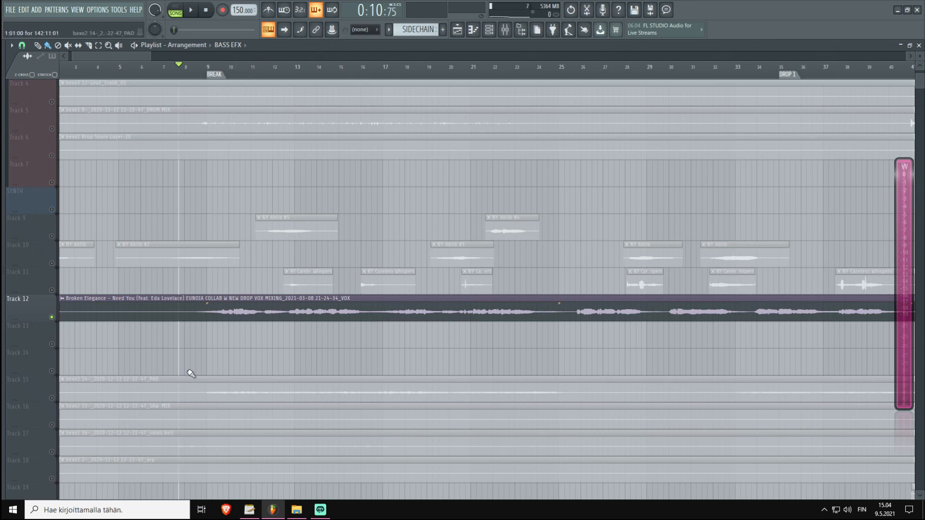
- Check the mixer briefly and play the soloed Track 12 vocal from just before the BREAK marker
key("F9")
key("F9")
left_click(215, 72)
left_click(200, 74)
key("space")
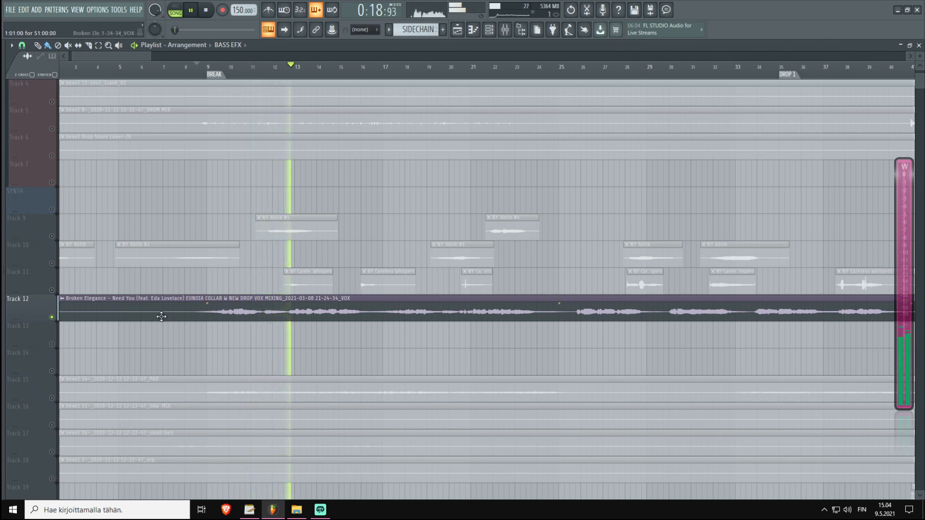
- Bring in the vocal clips on Tracks 11, 9 and 10 alongside Track 12 during playback, and stop
left_click(52, 290)
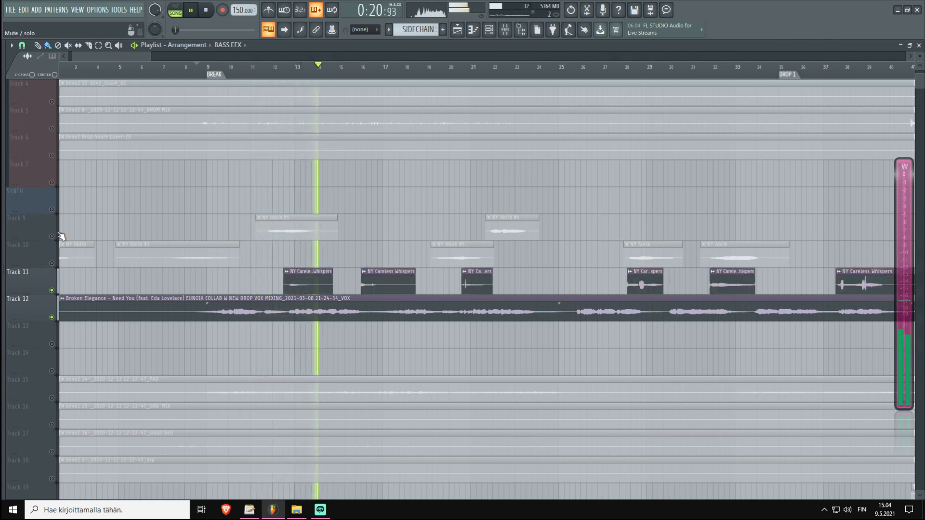
left_click(52, 237)
left_click(52, 263)
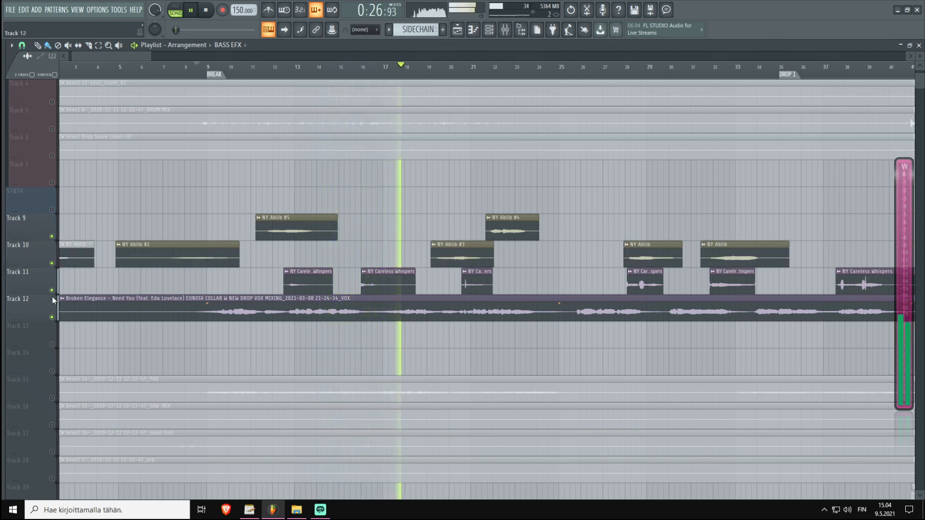
scroll(353, 69, "down", 1)
scroll(353, 69, "down", 1)
key("space")
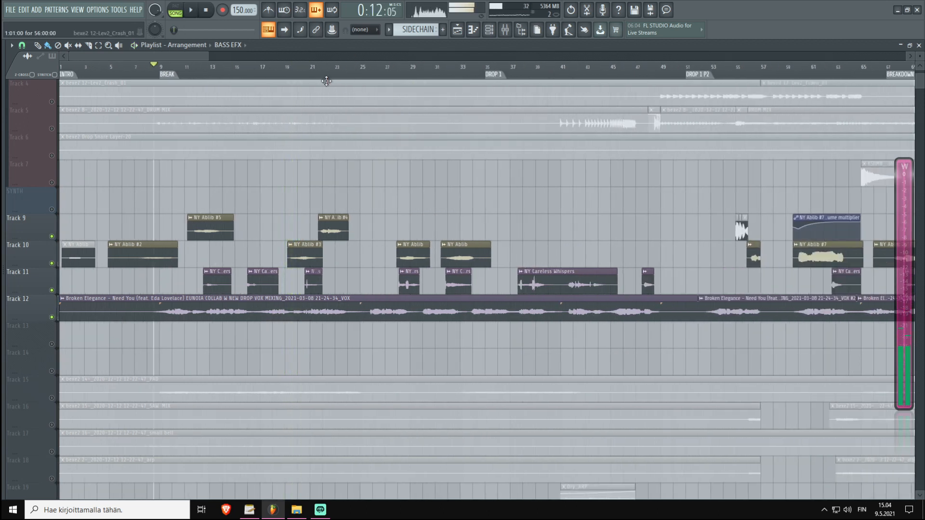
- Play the combined vocal Tracks 9 to 12 from about bar 25 past the first NY Ablib overlap, and stop
scroll(326, 81, "up", 1)
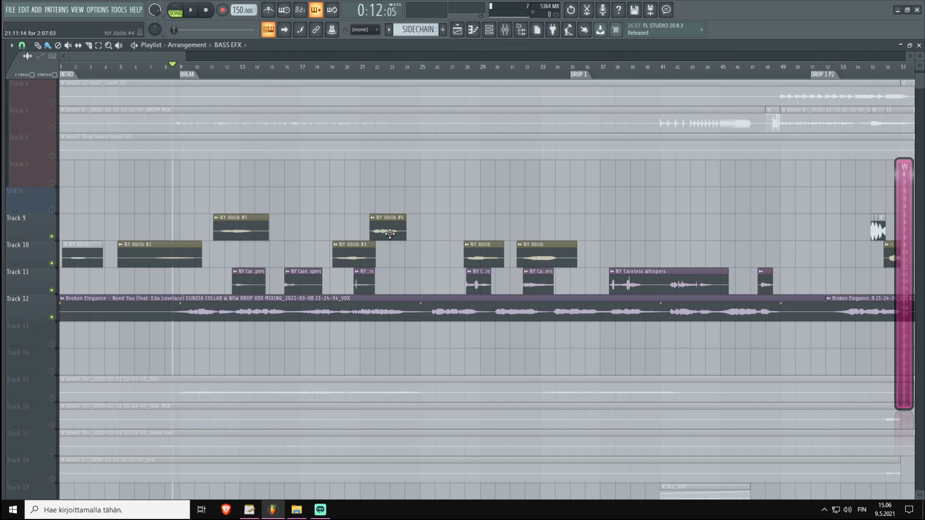
key("space")
scroll(434, 74, "up", 3)
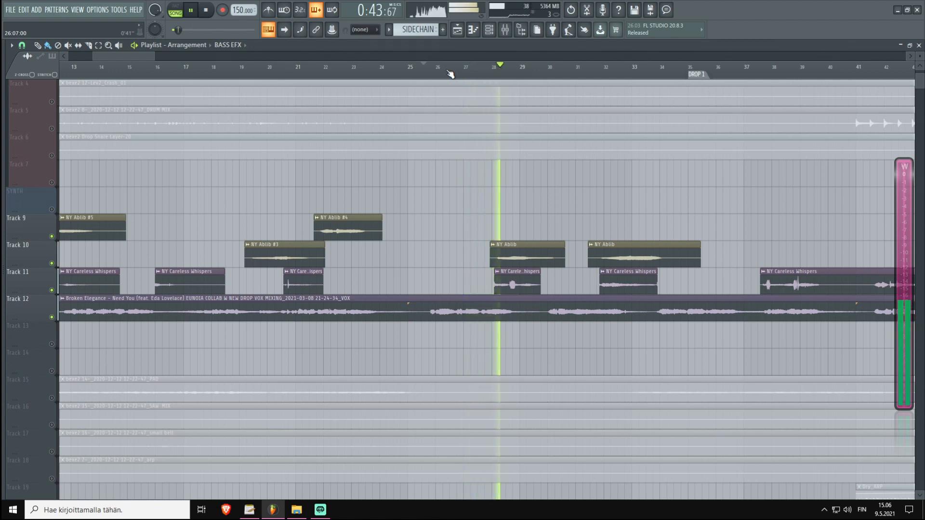
key("space")
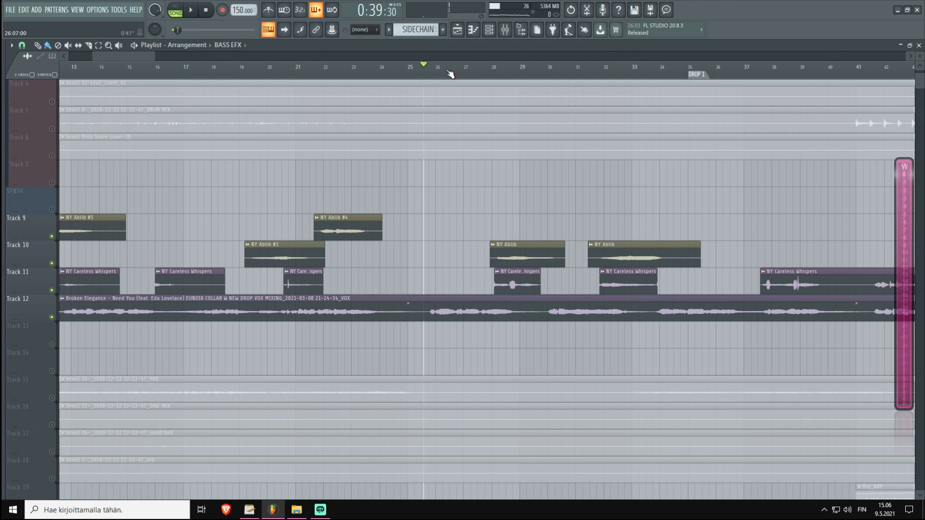
- Solo the FX EFX NEW clip on Track 36 and play it from about bar 48, before DROP 1 P2
scroll(450, 73, "down", 5)
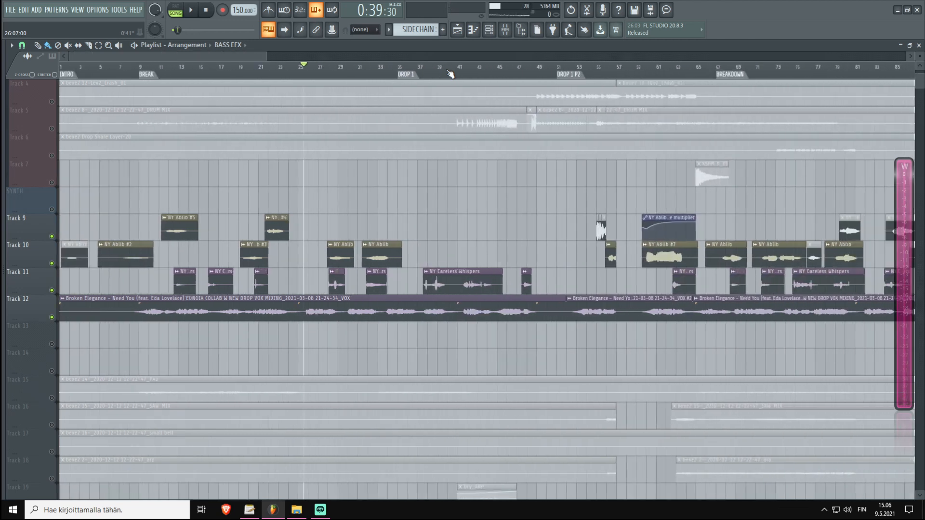
scroll(449, 73, "down", 1)
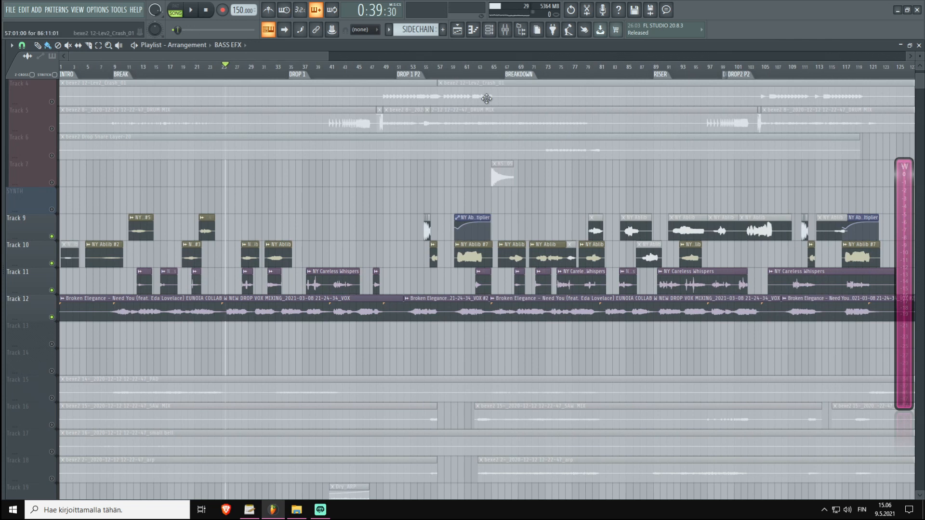
scroll(449, 316, "down", 2)
scroll(410, 308, "up", 4)
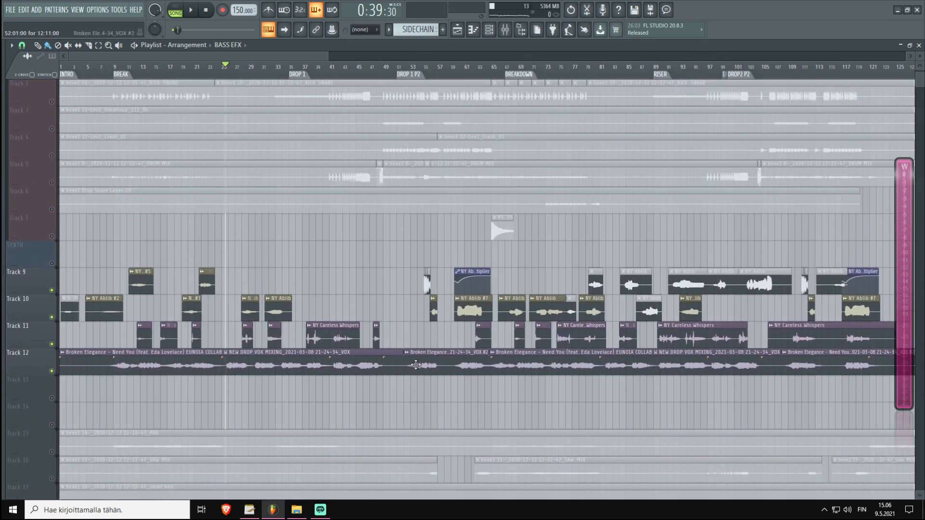
scroll(418, 366, "down", 10)
scroll(254, 304, "down", 1)
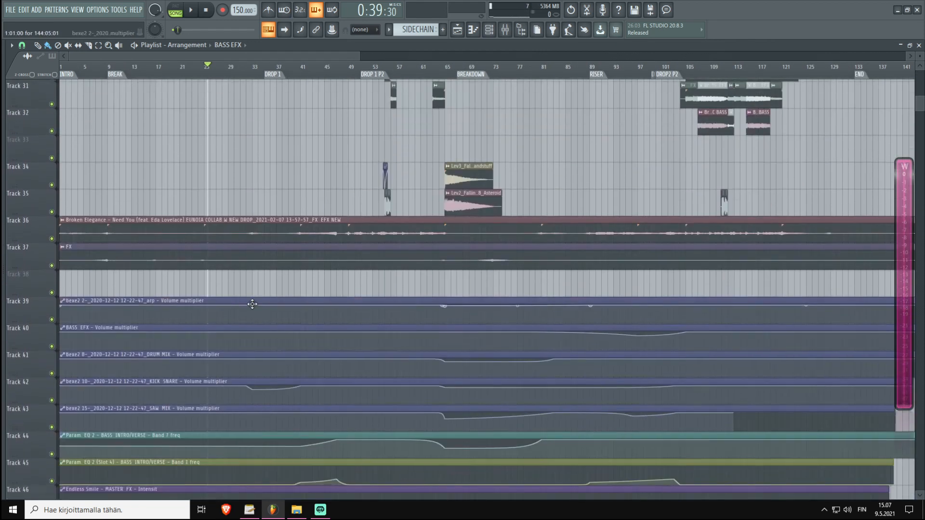
right_click(51, 236)
left_click(346, 73)
key("space")
- Display the mixer, inspect the SFX BUSS track's effect chain, and hide the mixer
key("F9")
scroll(582, 362, "down", 5)
left_click(460, 356)
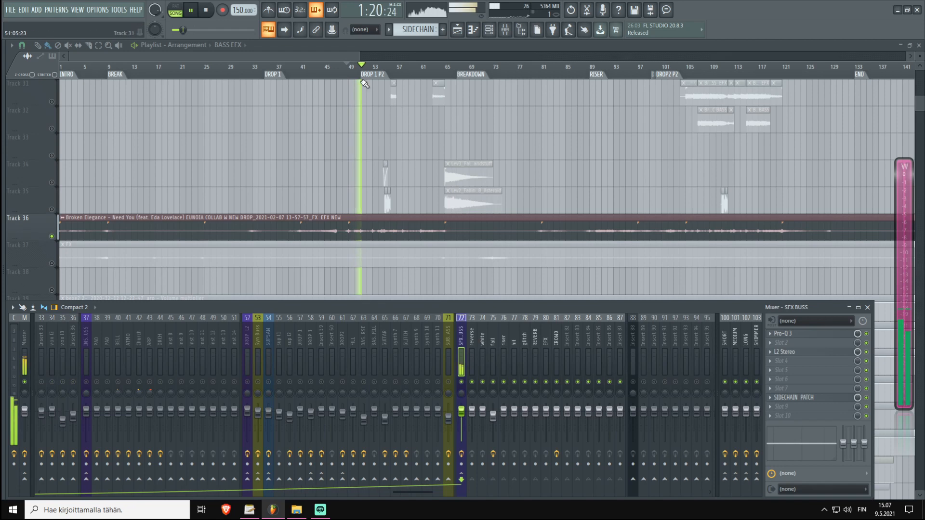
key("F9")
- Play the Track 36 effects from about bar 42, bring in the FX clip on Track 37, and stop
left_click(272, 70)
left_click(311, 72)
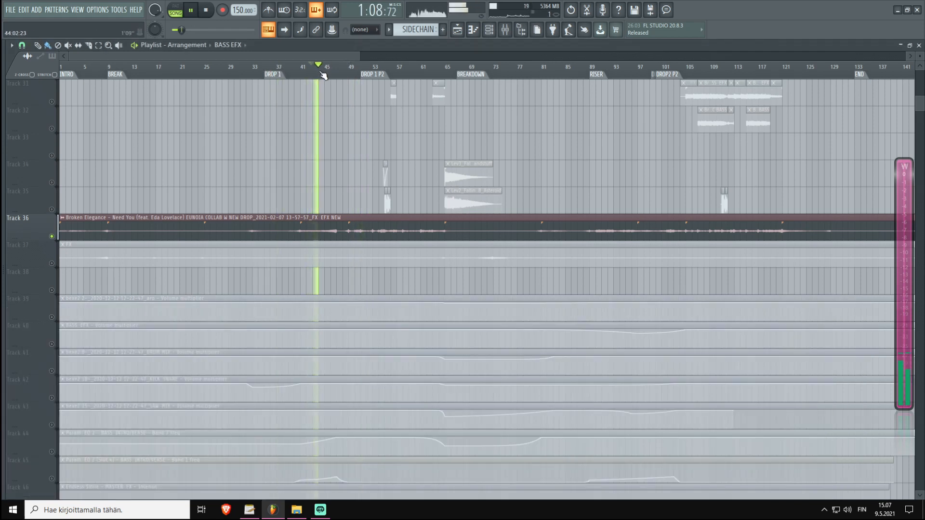
scroll(313, 74, "up", 2)
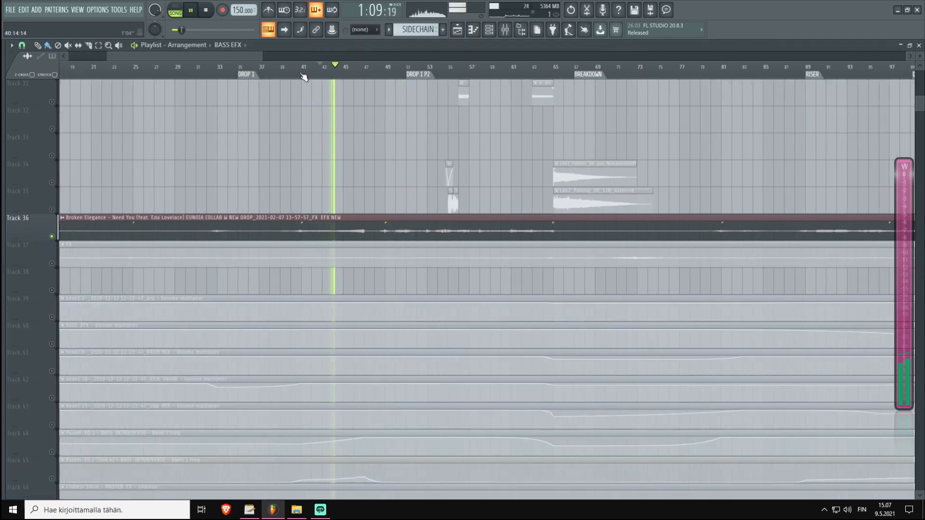
left_click(52, 263)
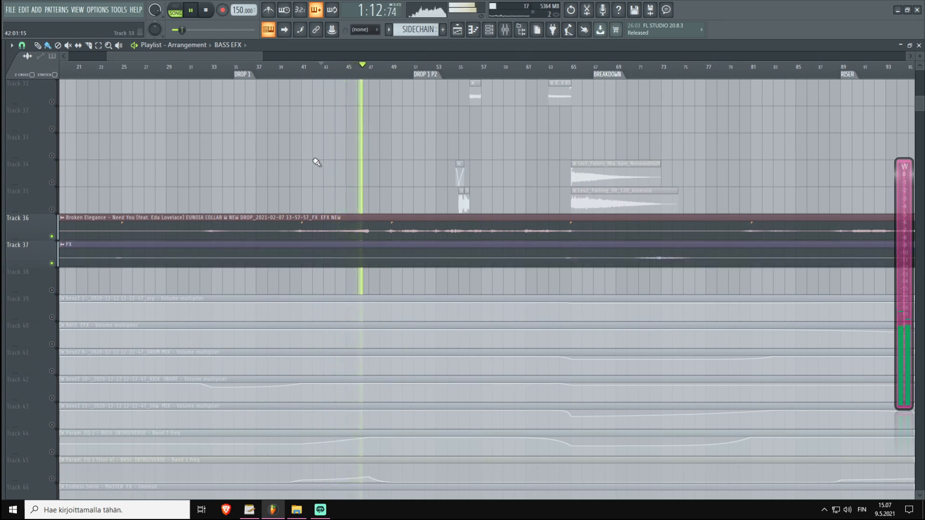
key("space")
- Release the solo on the FX Tracks 36 and 37 so every playlist track is active
scroll(359, 73, "down", 3)
scroll(358, 73, "down", 1)
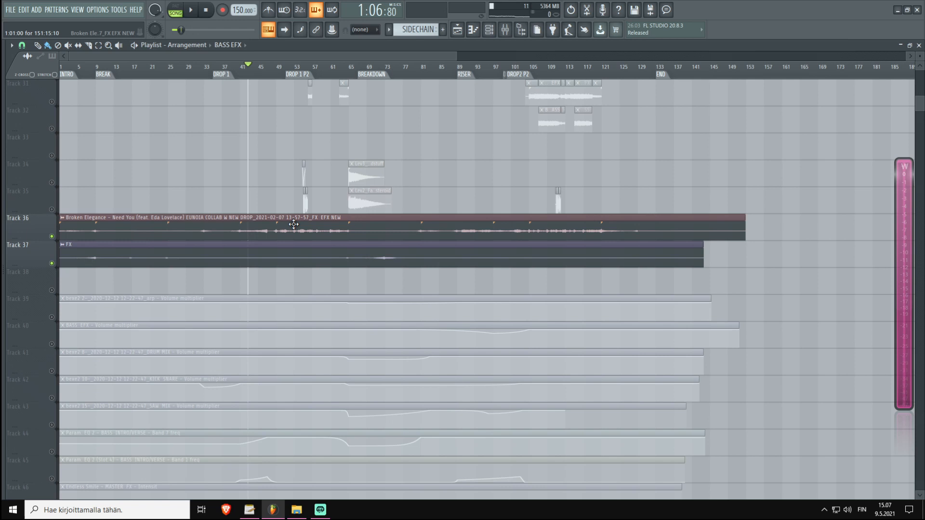
scroll(75, 346, "up", 3)
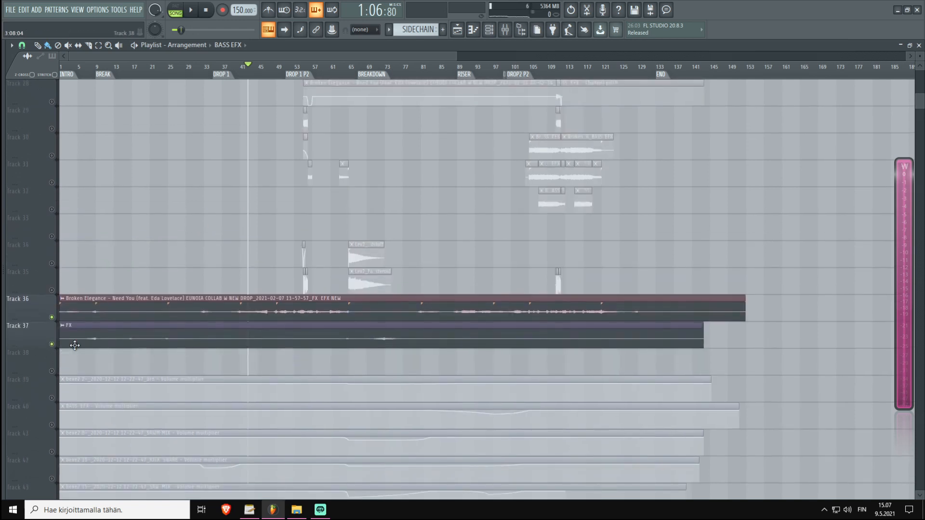
right_click(55, 318)
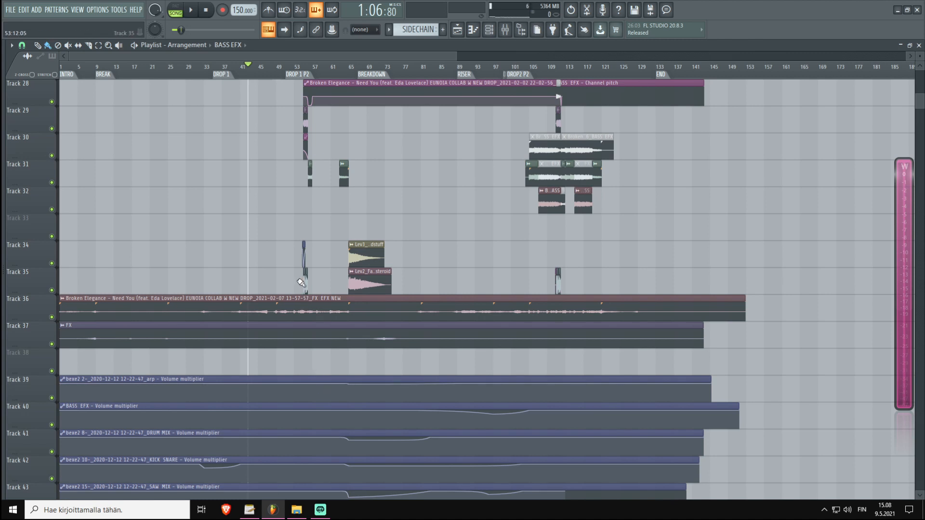
- Look over the automation clips from Track 39 down to Track 67 and back up to the drum and vocal tracks
scroll(265, 262, "down", 6)
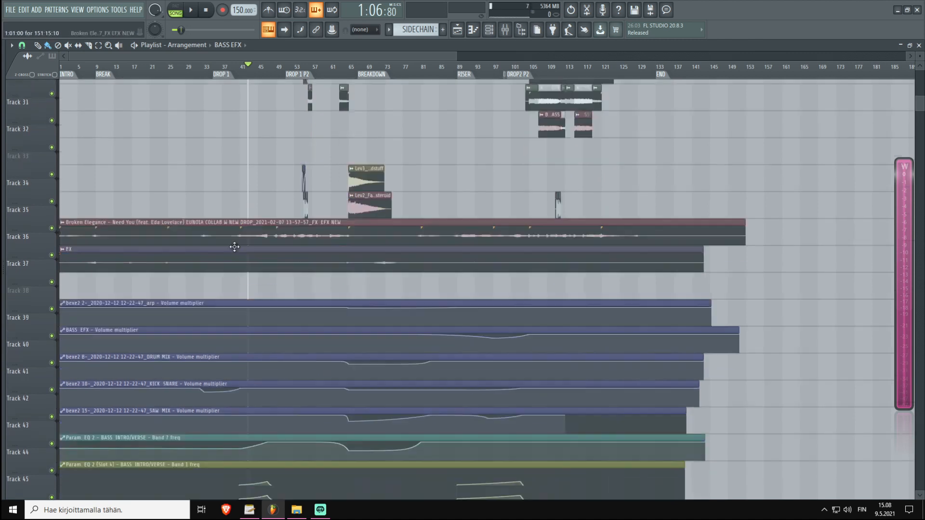
scroll(277, 267, "down", 20)
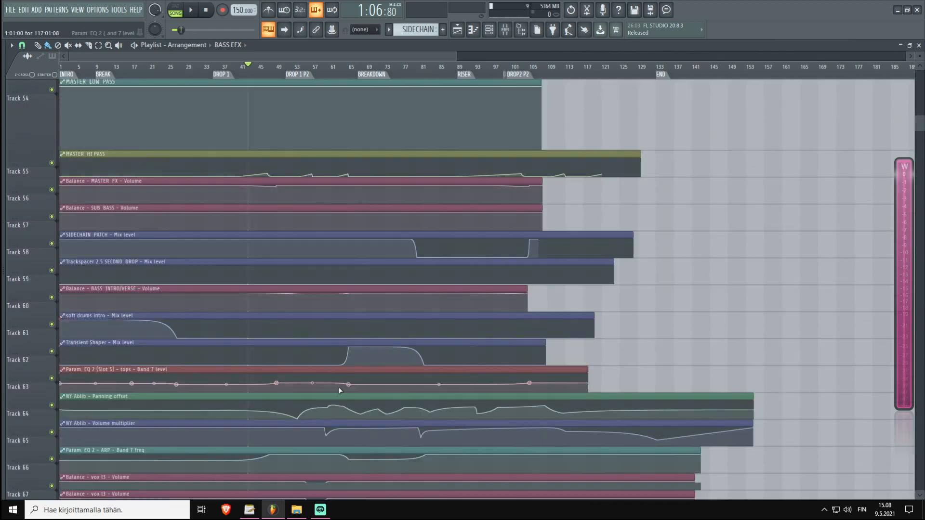
scroll(395, 367, "up", 20)
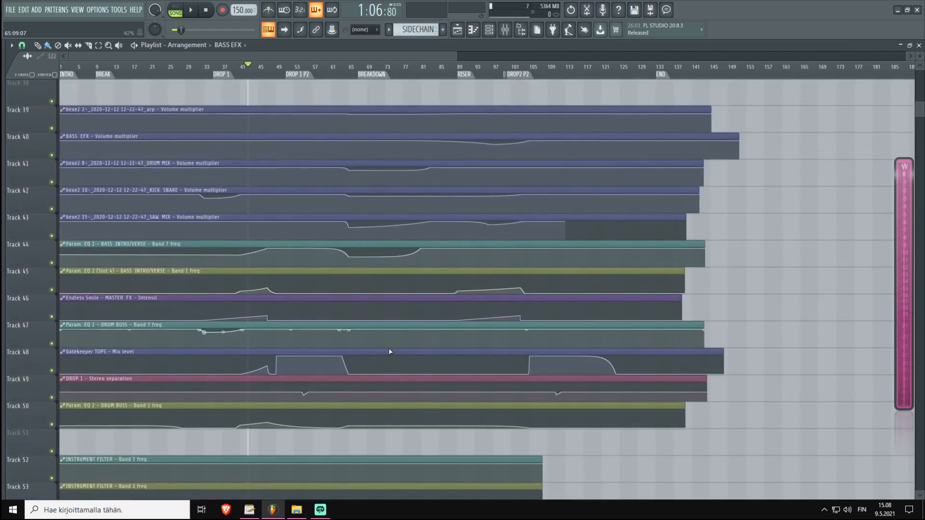
scroll(81, 289, "up", 17)
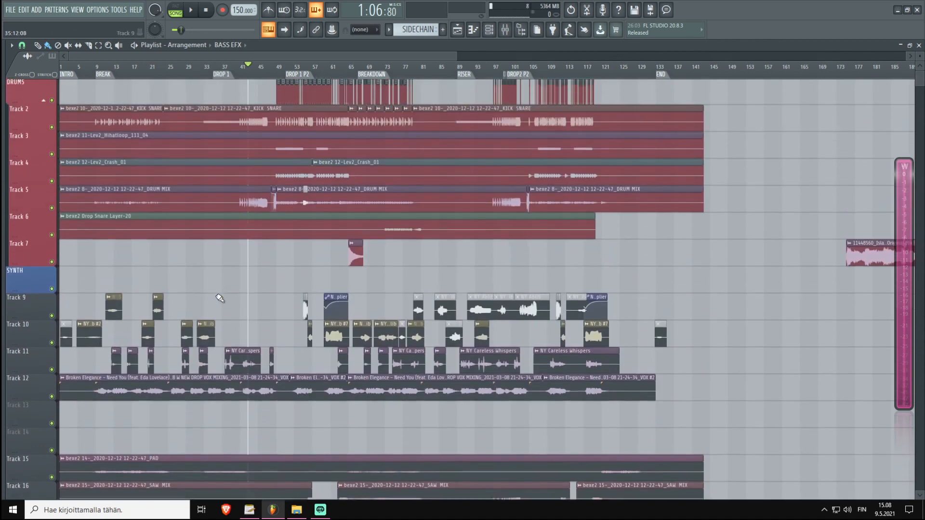
scroll(271, 55, "up", 3)
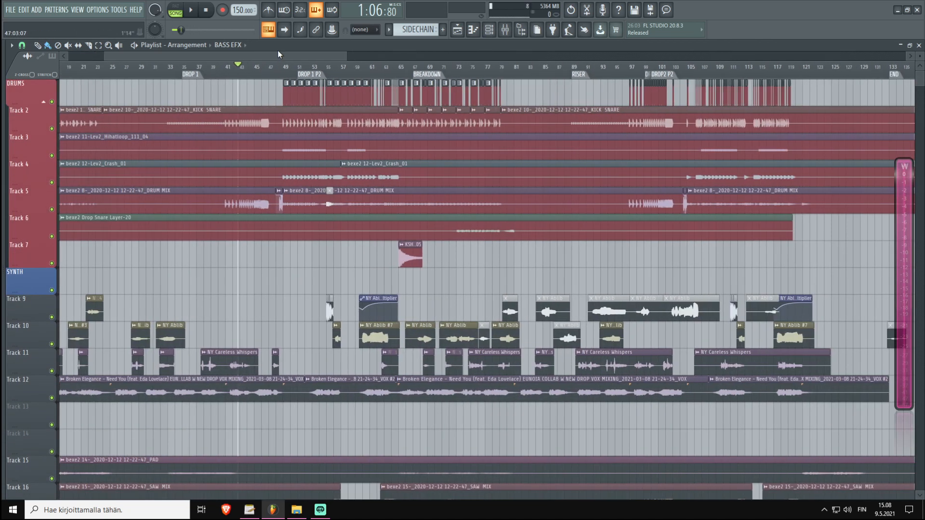
scroll(270, 56, "down", 3)
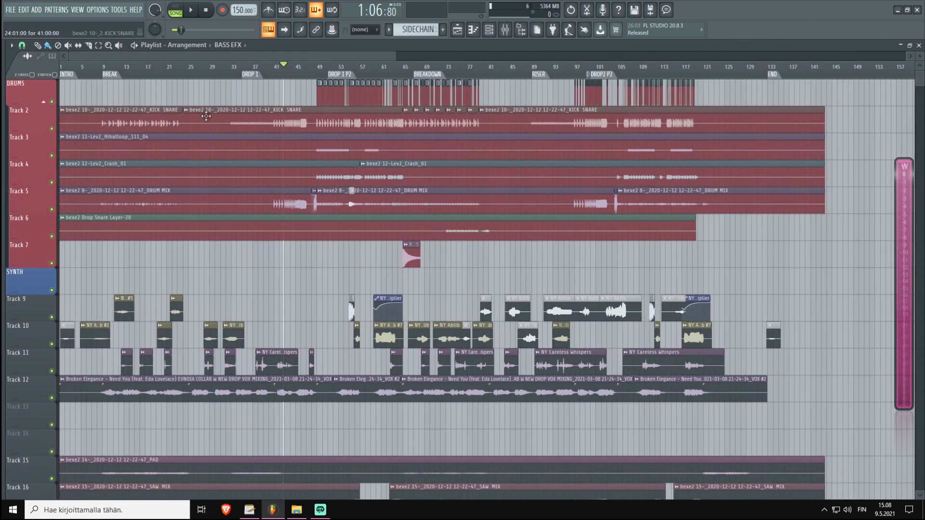